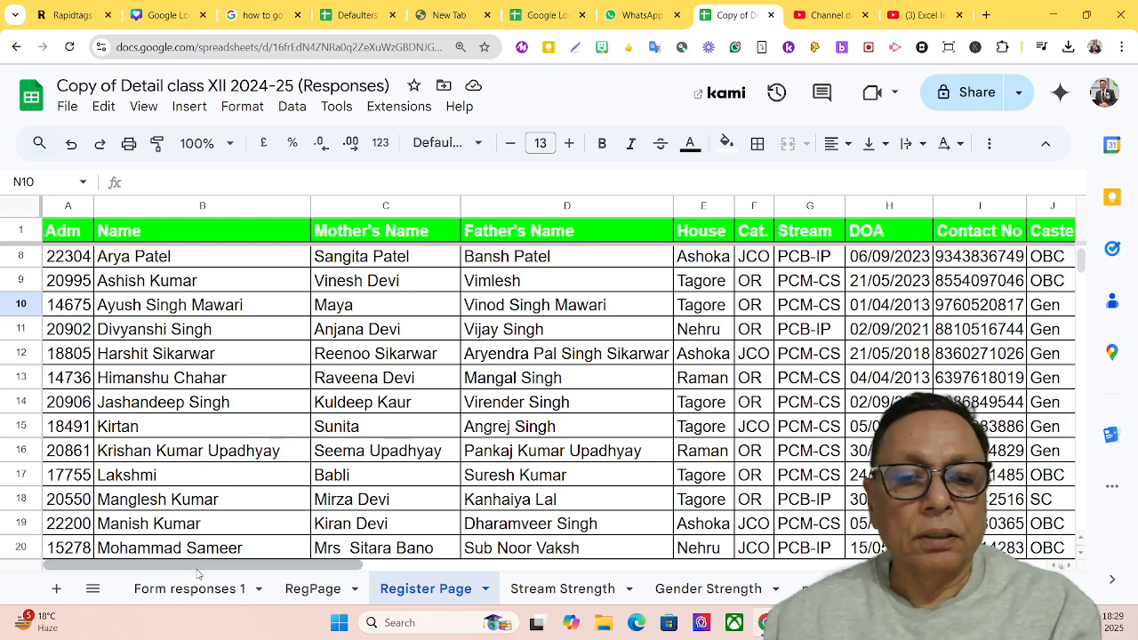
Add a data validation rule to cell O2 beside the Information header, using the Dropdown (from a range) criterion
left_click_drag(197, 572, 169, 614)
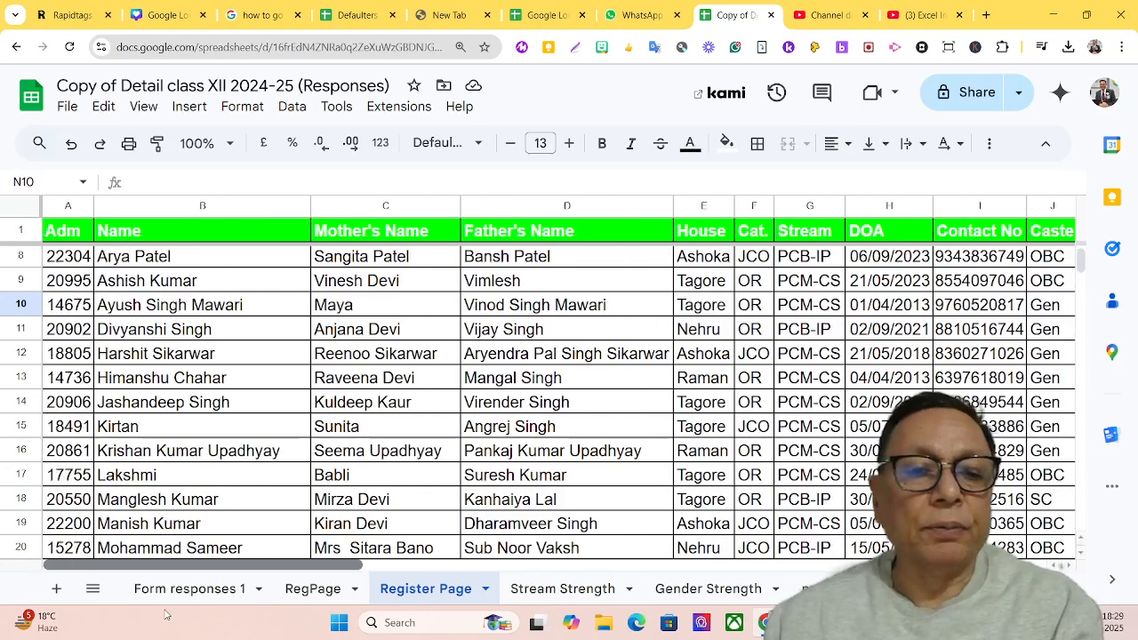
left_click_drag(222, 566, 660, 616)
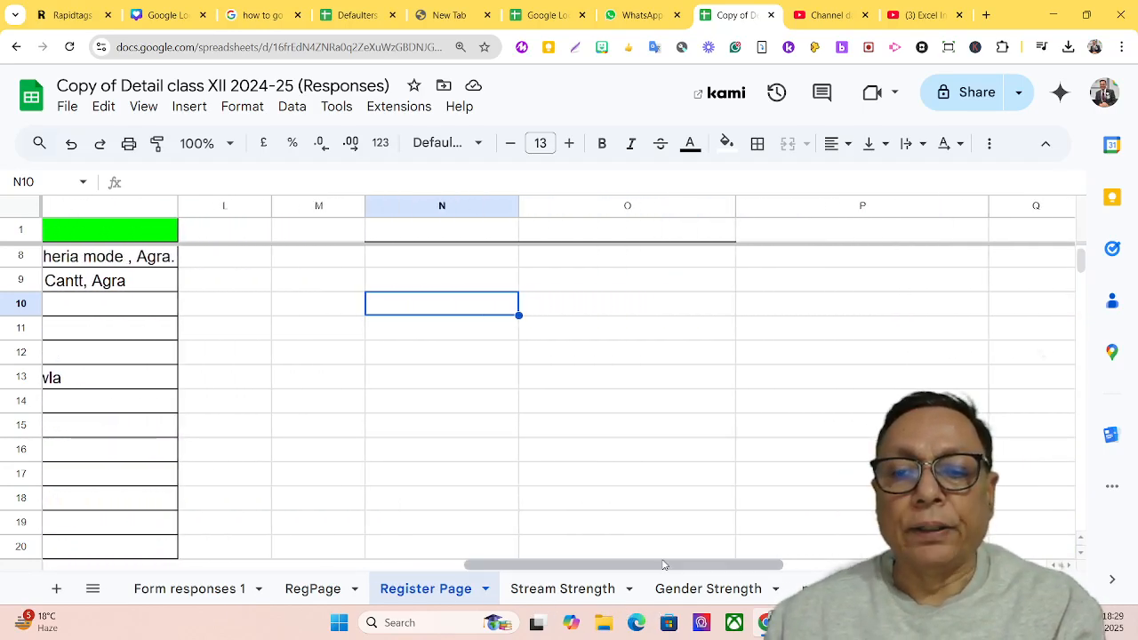
scroll(663, 558, "up", 2)
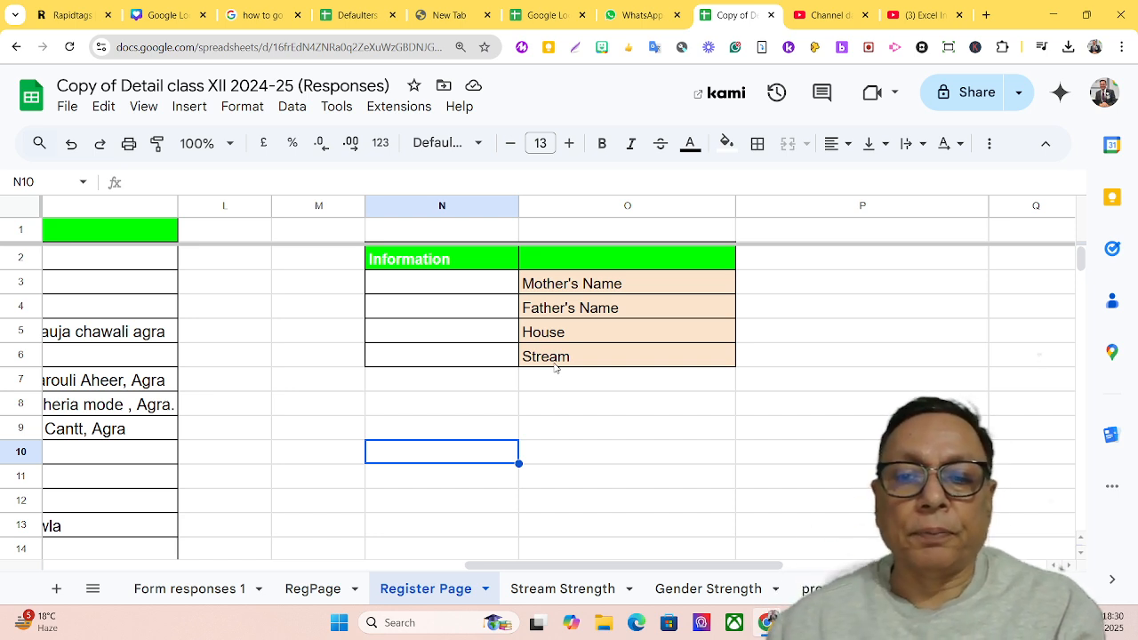
left_click(604, 266)
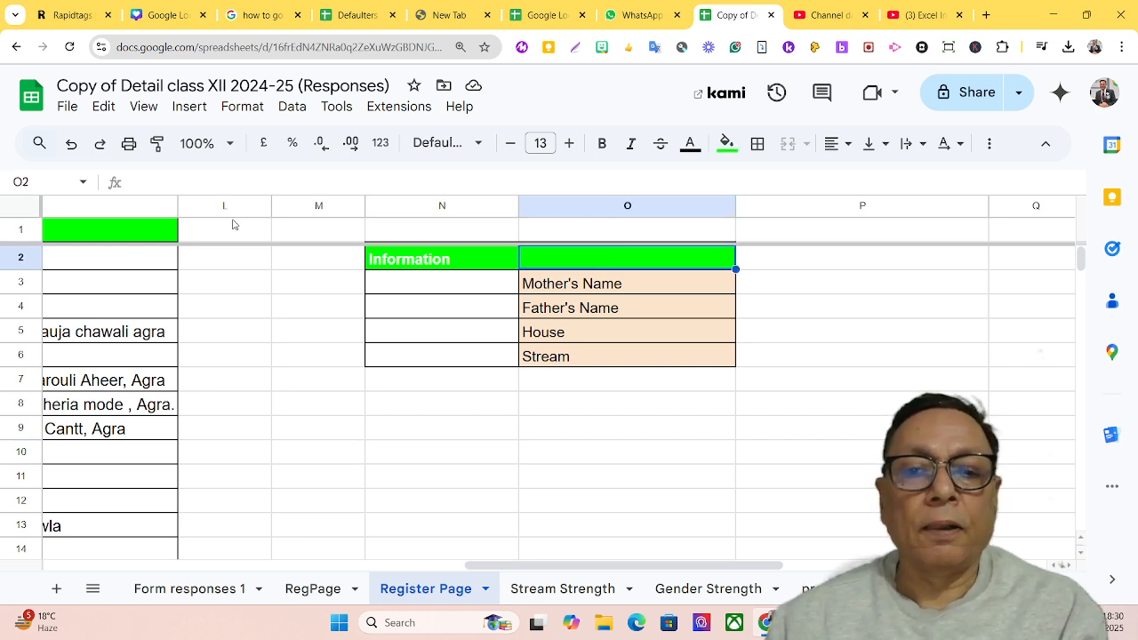
left_click(289, 108)
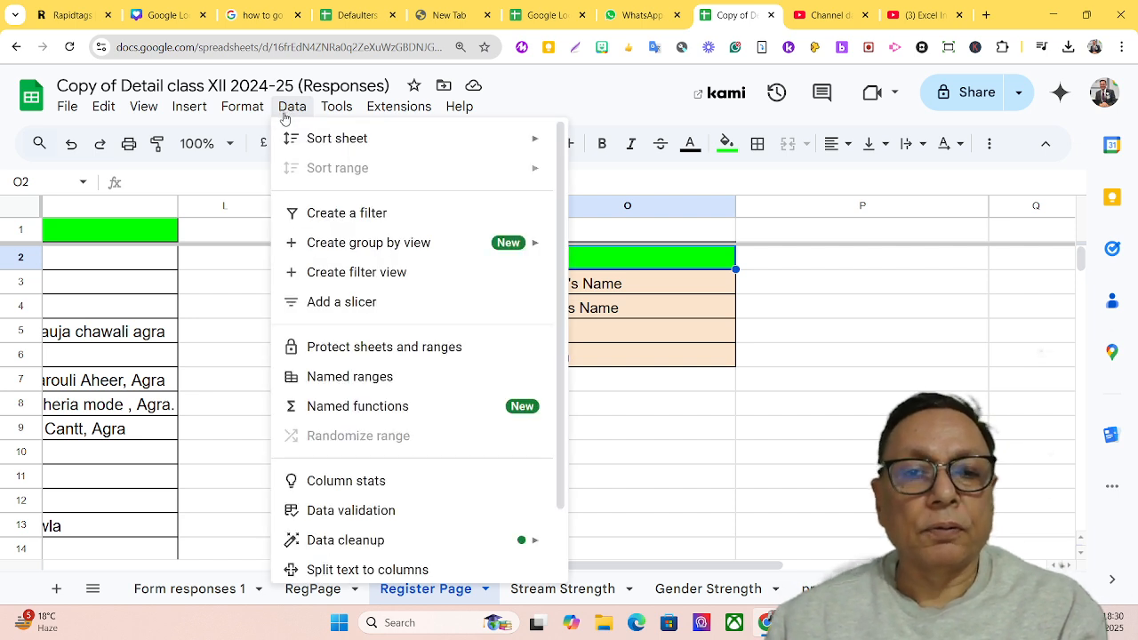
left_click(367, 514)
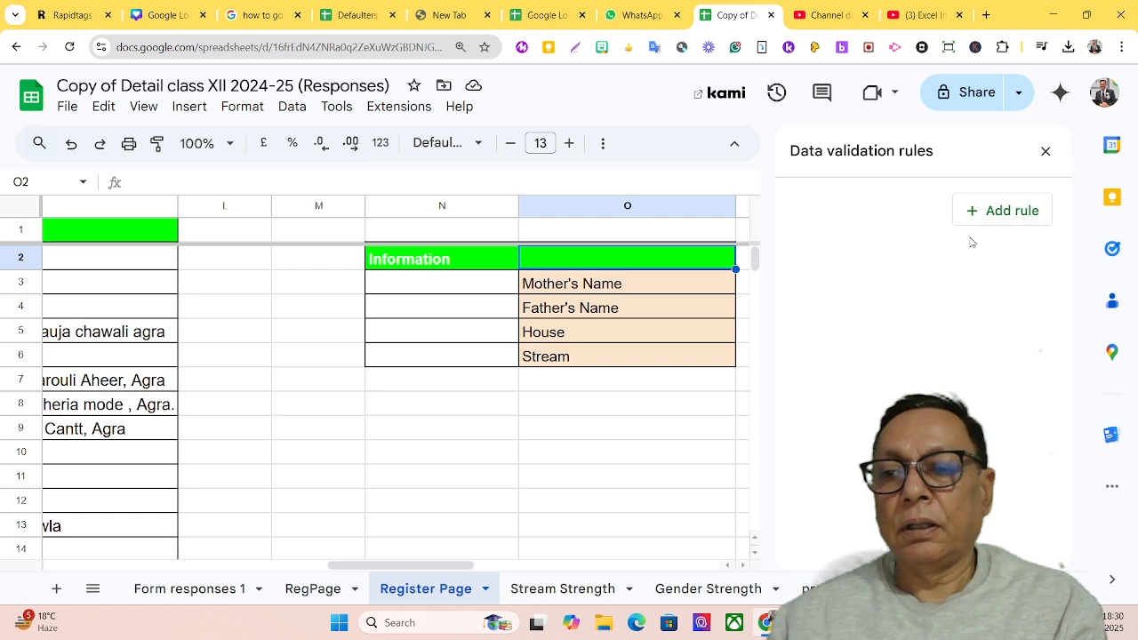
left_click(1004, 214)
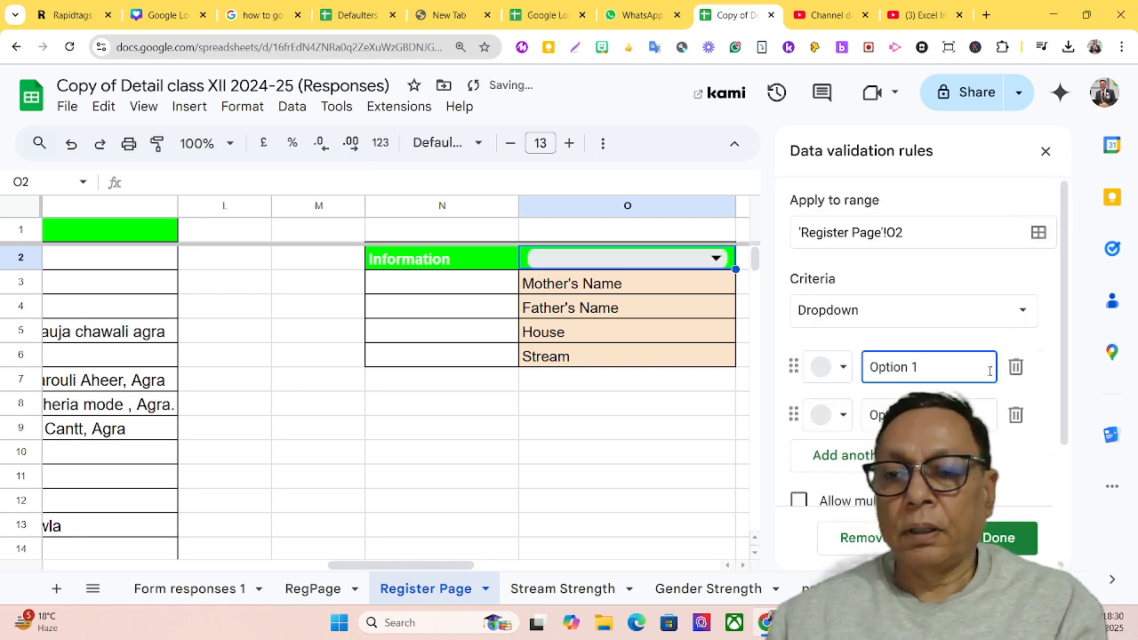
left_click(1021, 313)
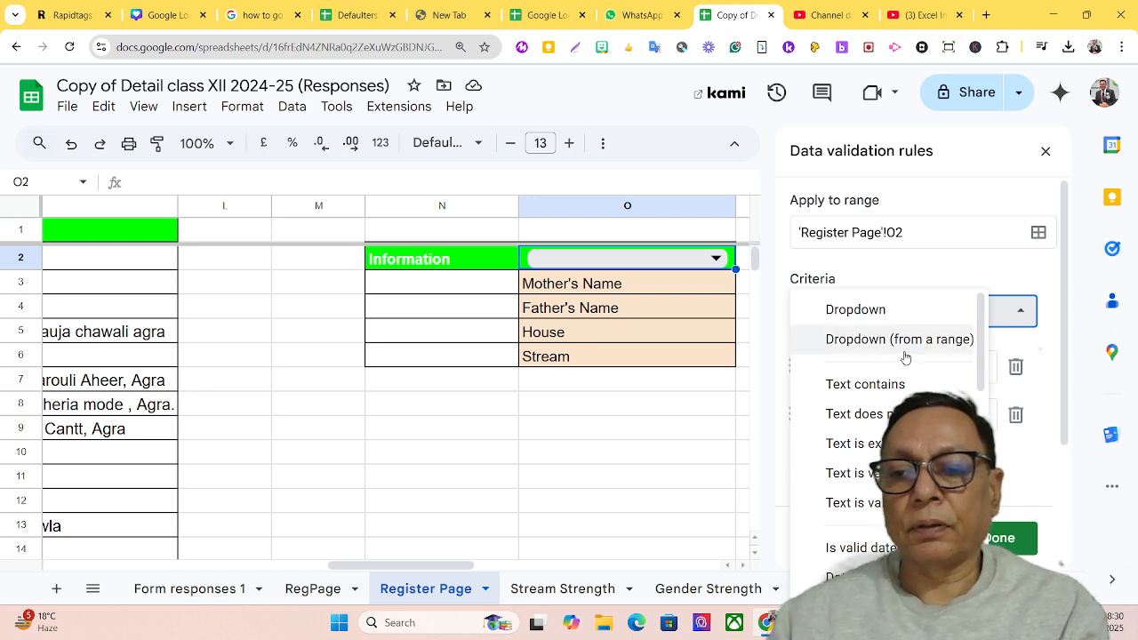
left_click(905, 352)
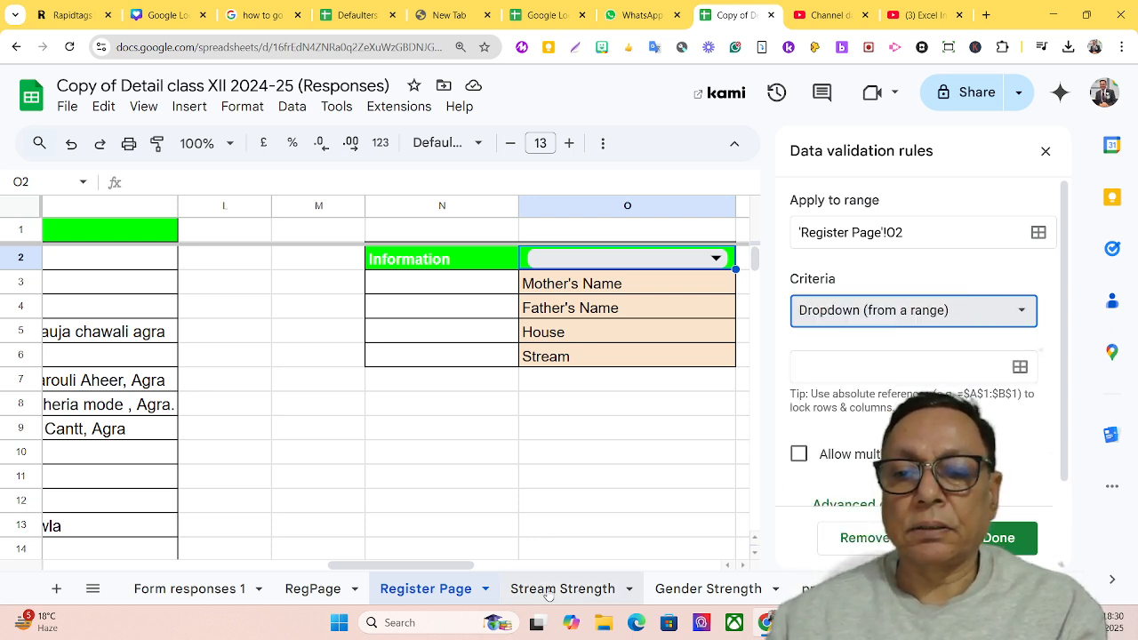
Set the O2 dropdown's source to the student names in 'Register Page'!B2:B41 and save the validation rule
left_click(1020, 367)
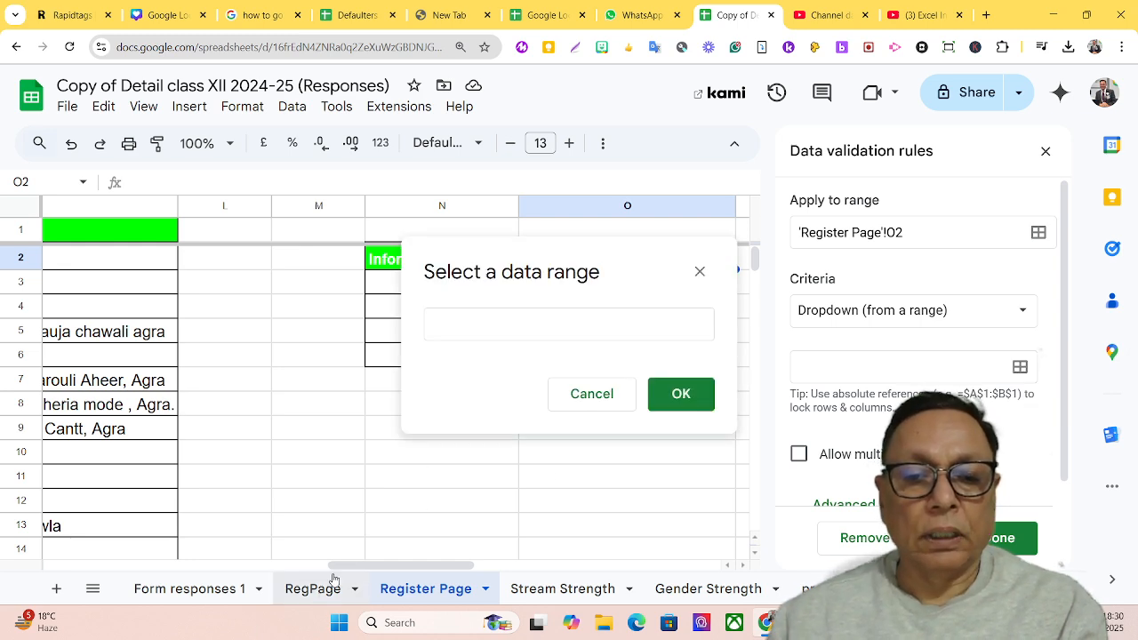
scroll(322, 576, "left", 2)
left_click_drag(322, 575, 29, 590)
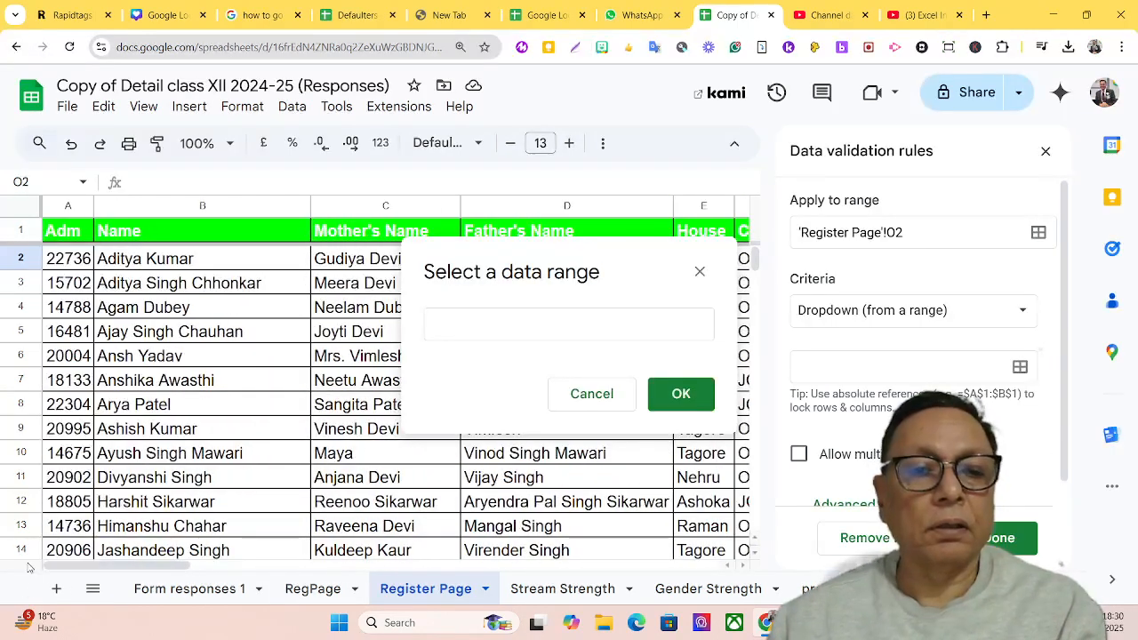
left_click_drag(134, 263, 187, 458)
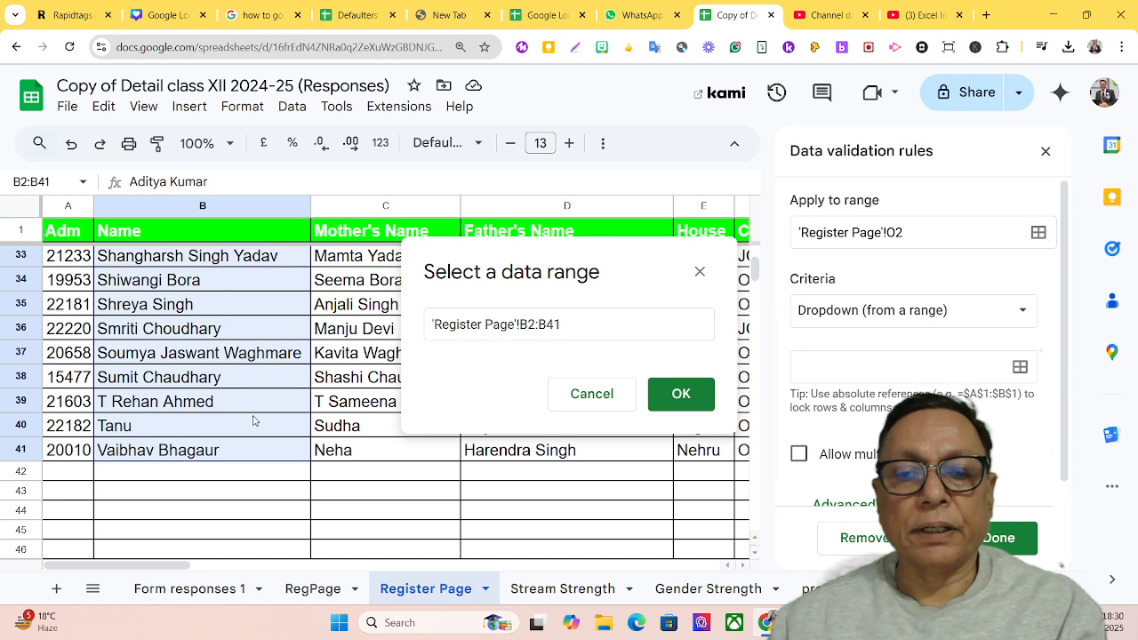
left_click(668, 394)
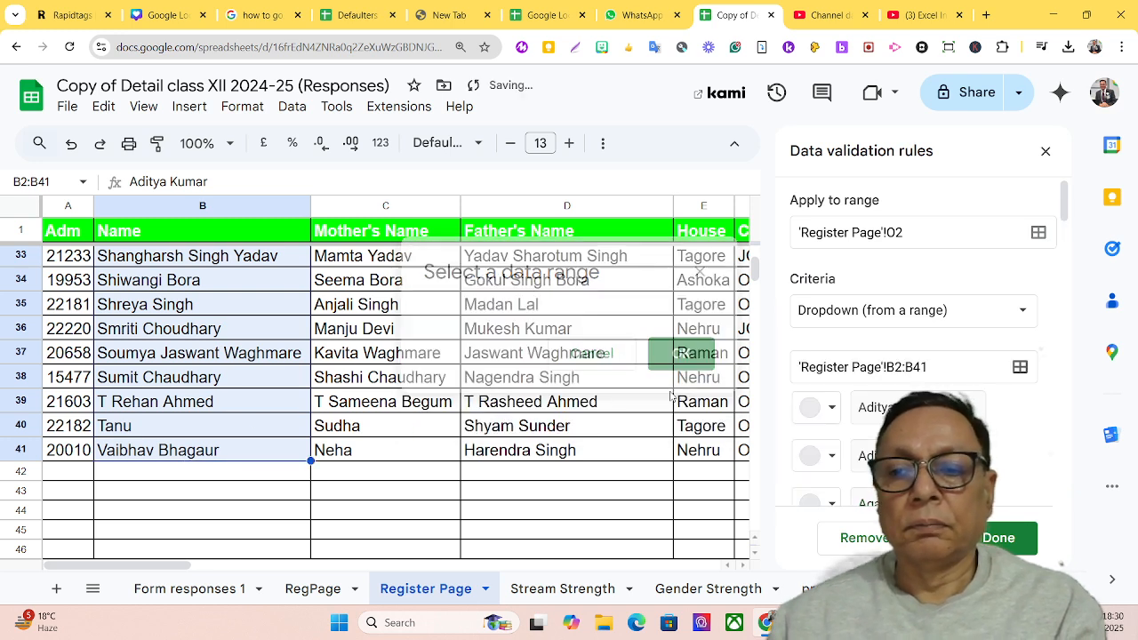
left_click(983, 539)
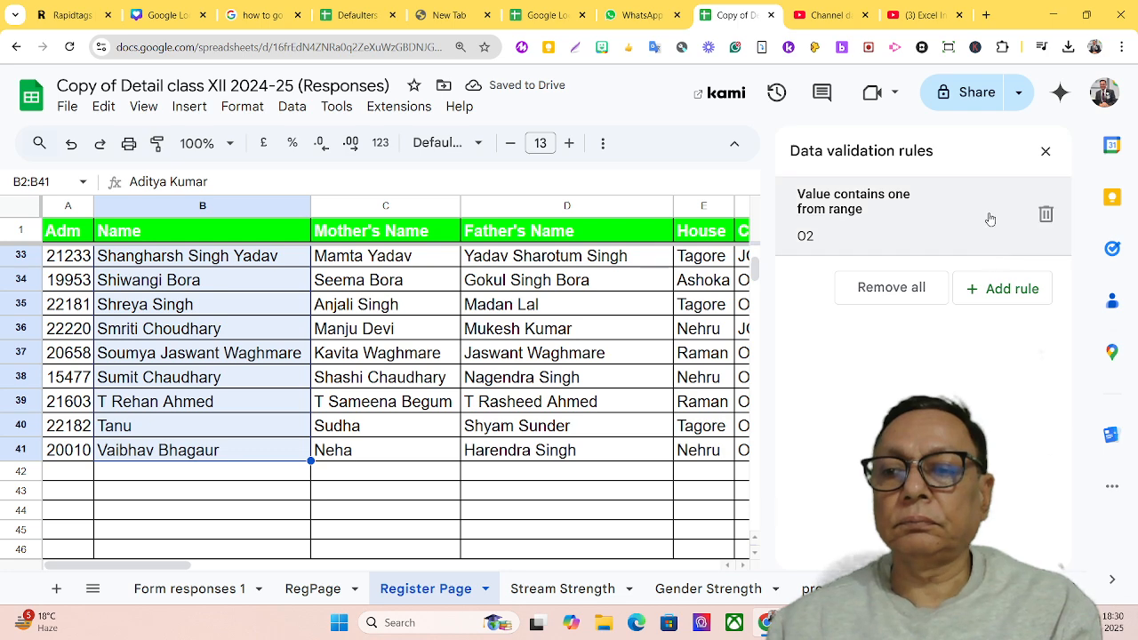
left_click(1044, 152)
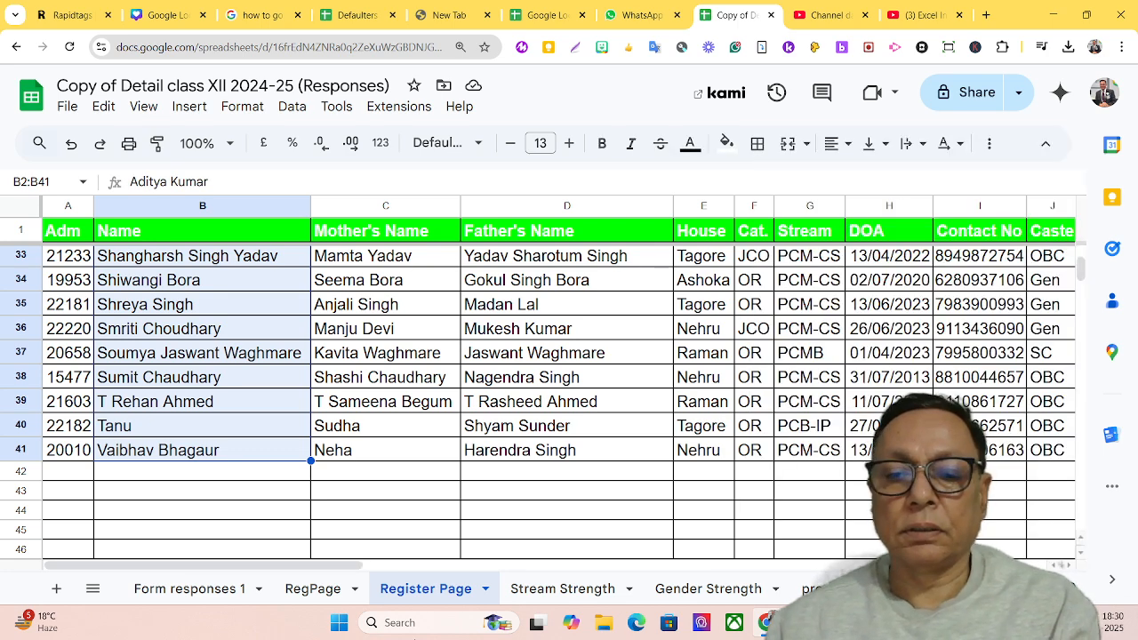
Choose the fifth student name in the O2 dropdown list
left_click_drag(317, 567, 748, 568)
scroll(591, 479, "up", 1)
scroll(592, 482, "up", 4)
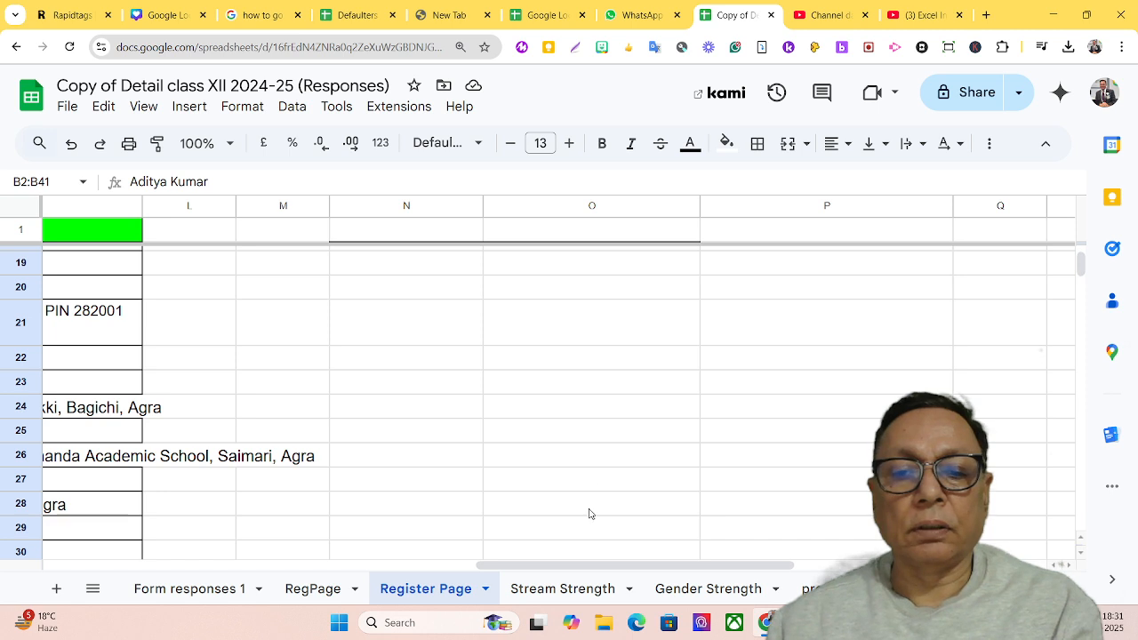
left_click_drag(587, 567, 685, 559)
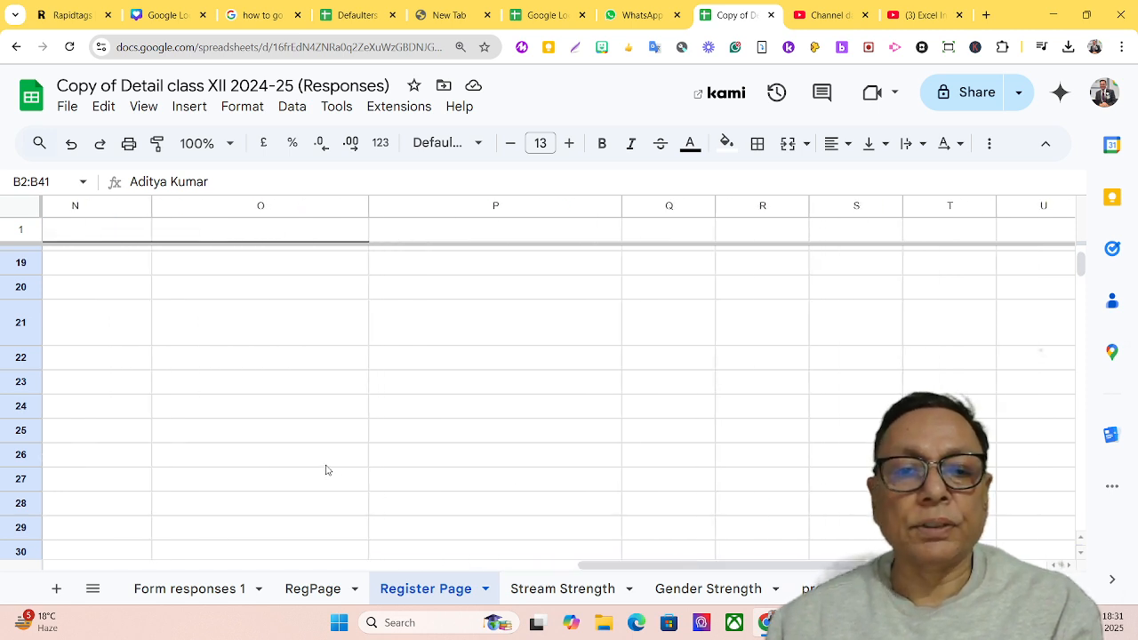
scroll(325, 469, "up", 6)
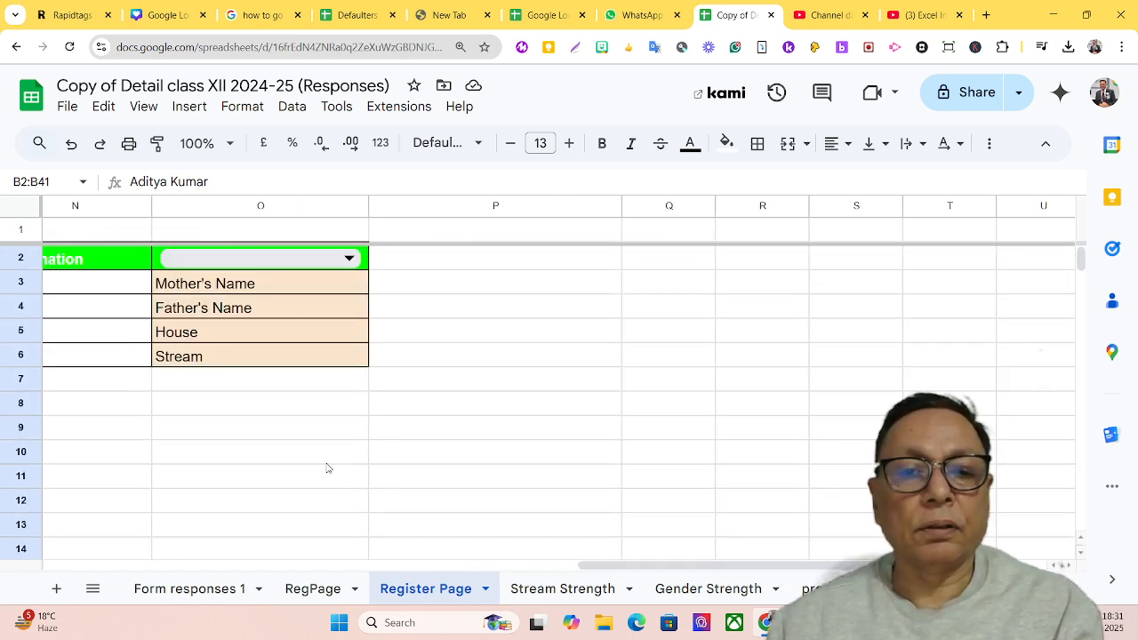
left_click(342, 260)
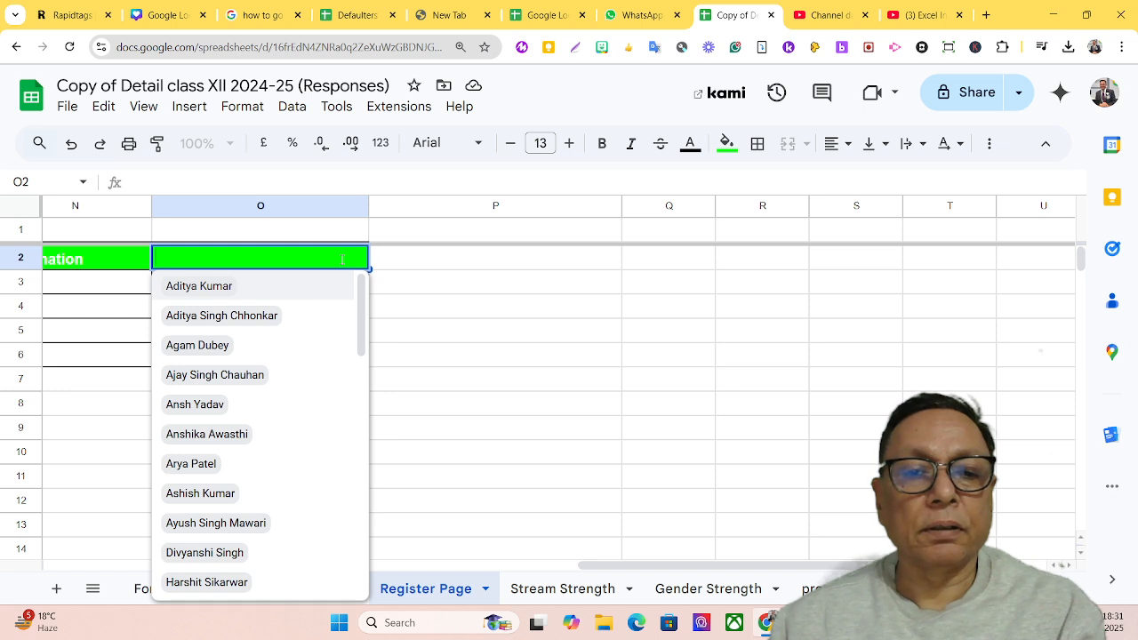
left_click(194, 405)
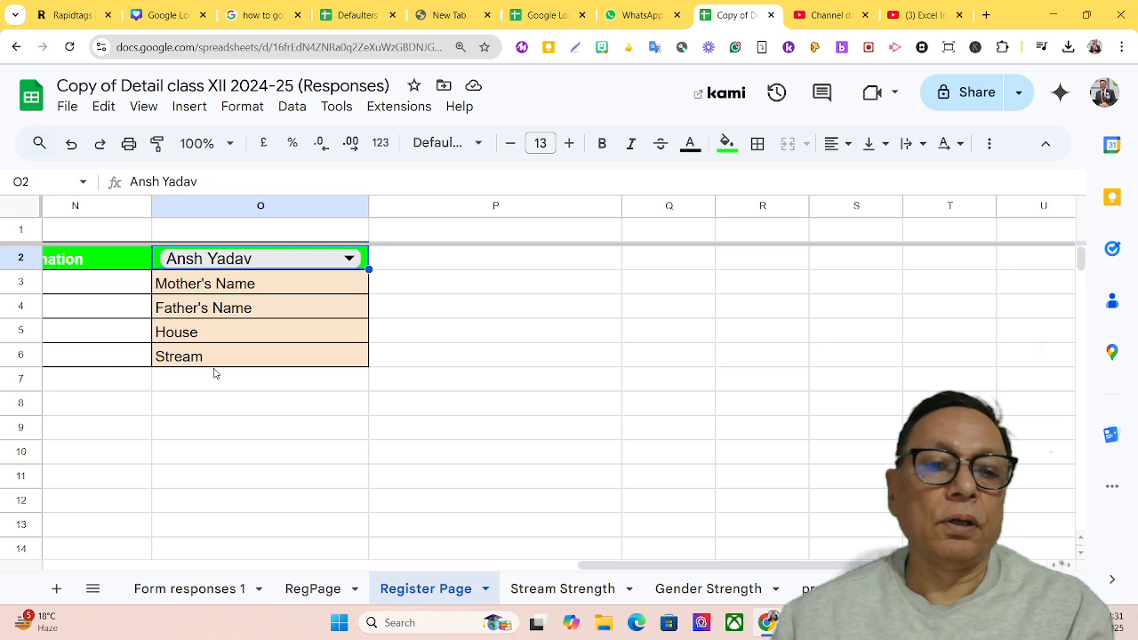
Start an INDEX formula in cell N3 with the whole student table A1:K41 as its reference
left_click(79, 290)
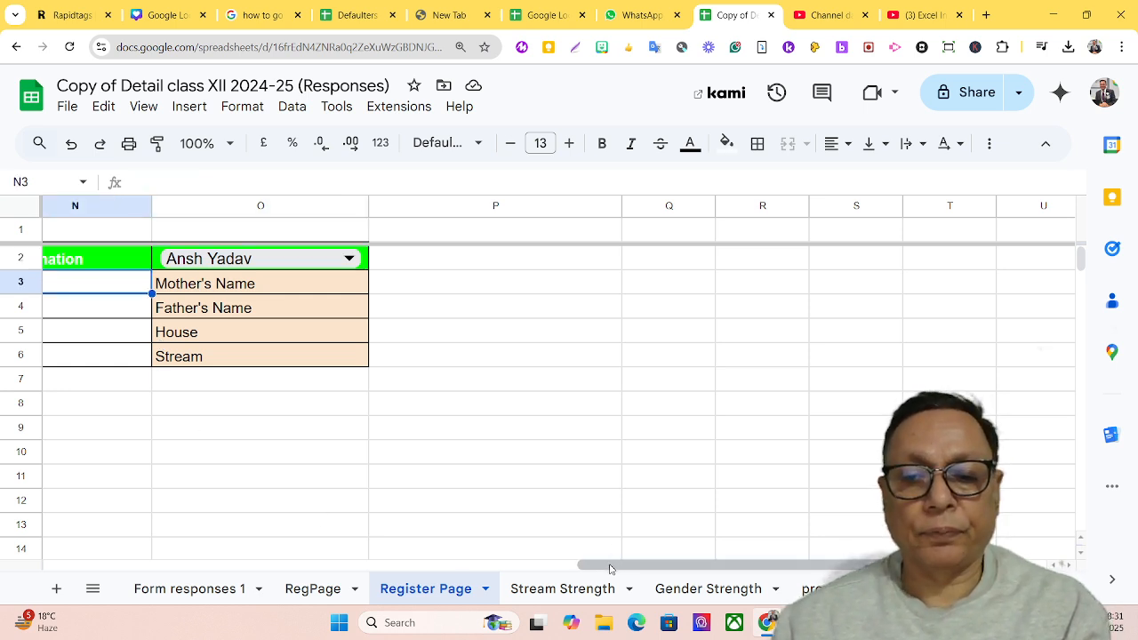
left_click_drag(613, 567, 498, 566)
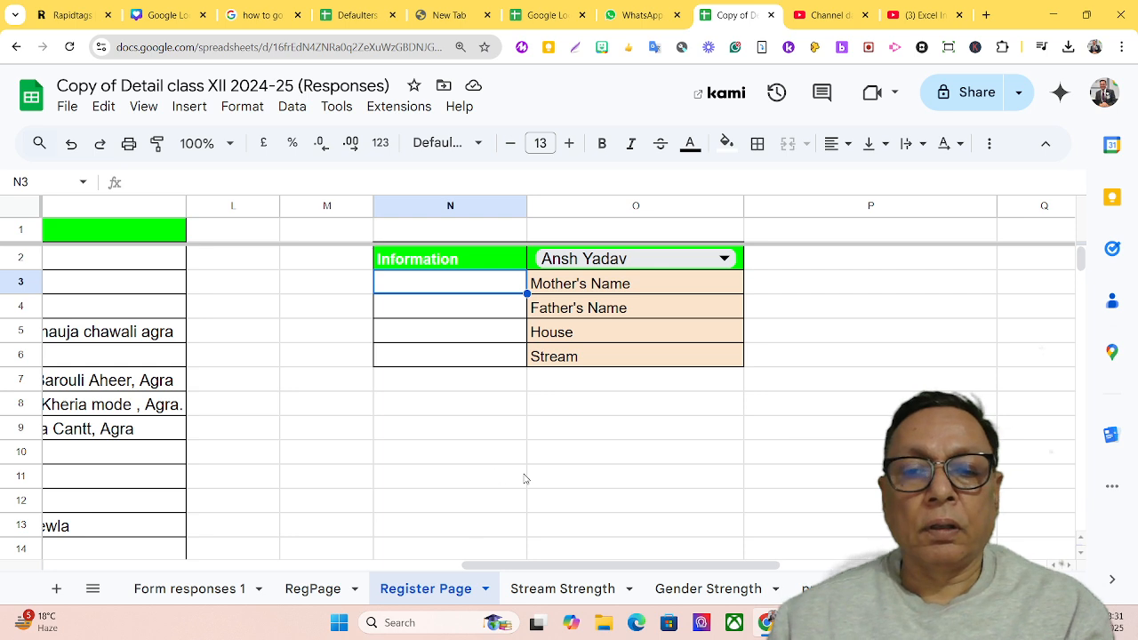
type("=index")
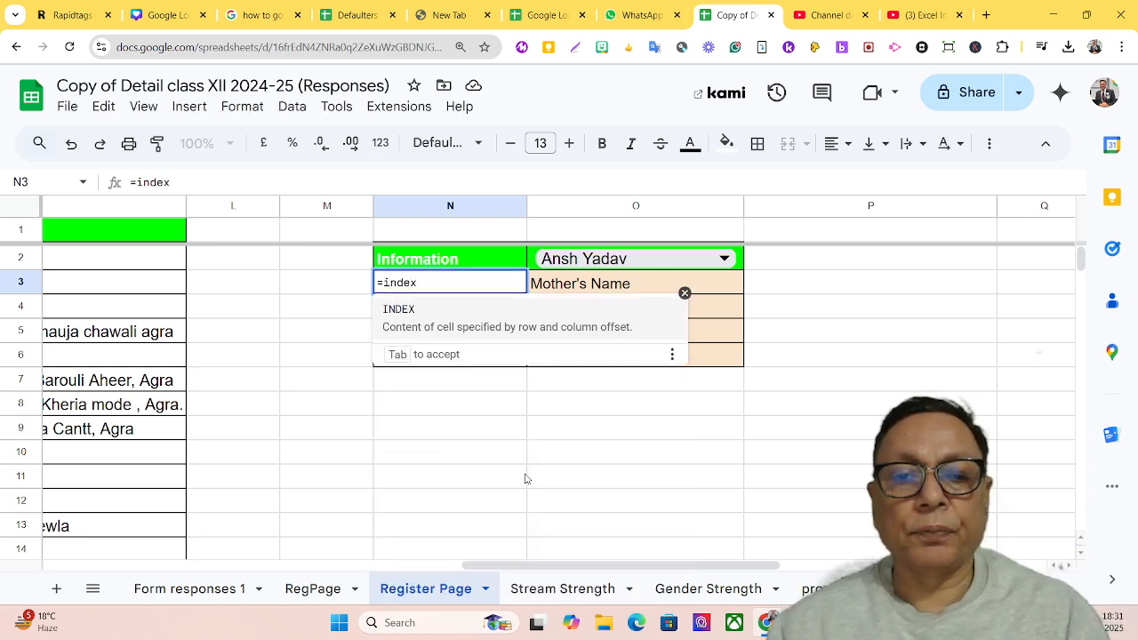
type("(")
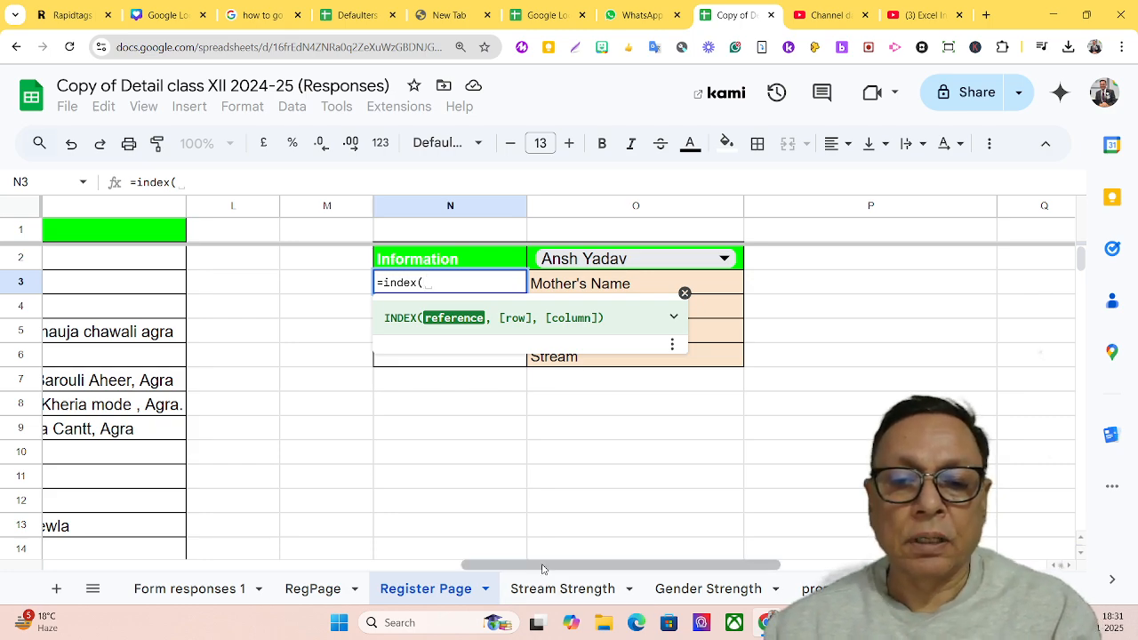
left_click_drag(543, 569, 92, 580)
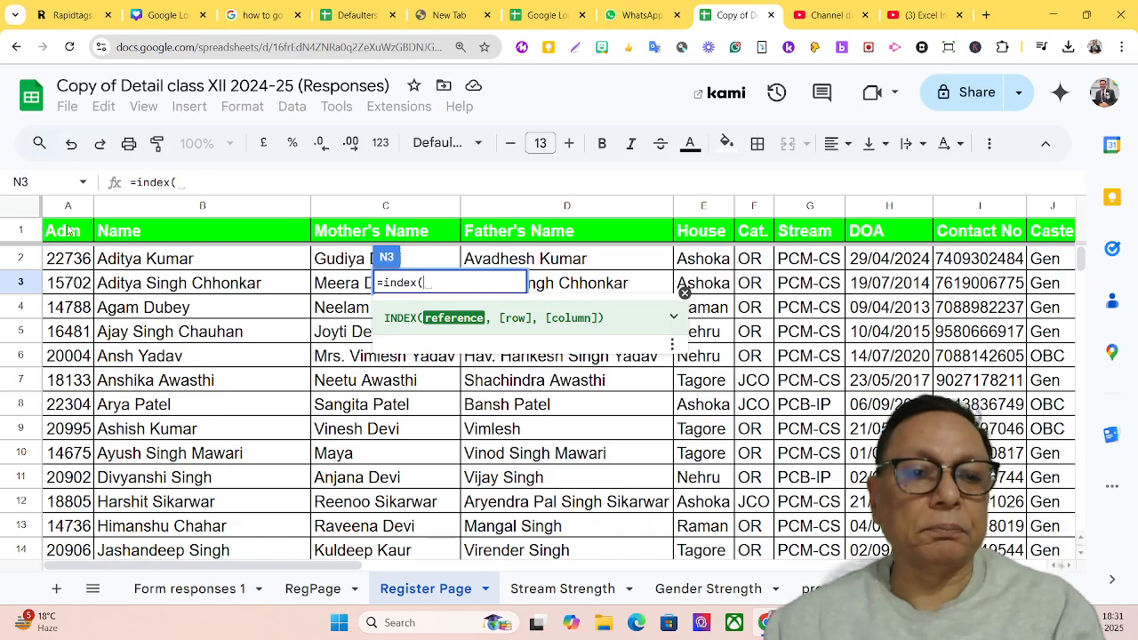
left_click_drag(67, 233, 711, 514)
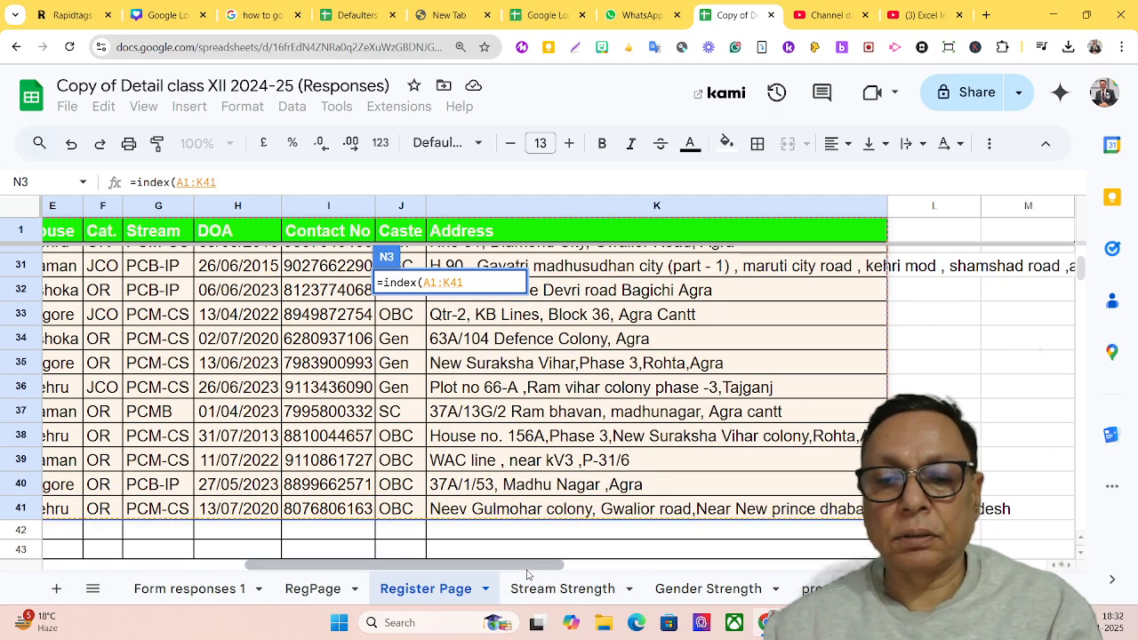
Add a MATCH function as the row argument of the N3 INDEX formula, with the dropdown cell O2 as search key
left_click_drag(582, 566, 807, 559)
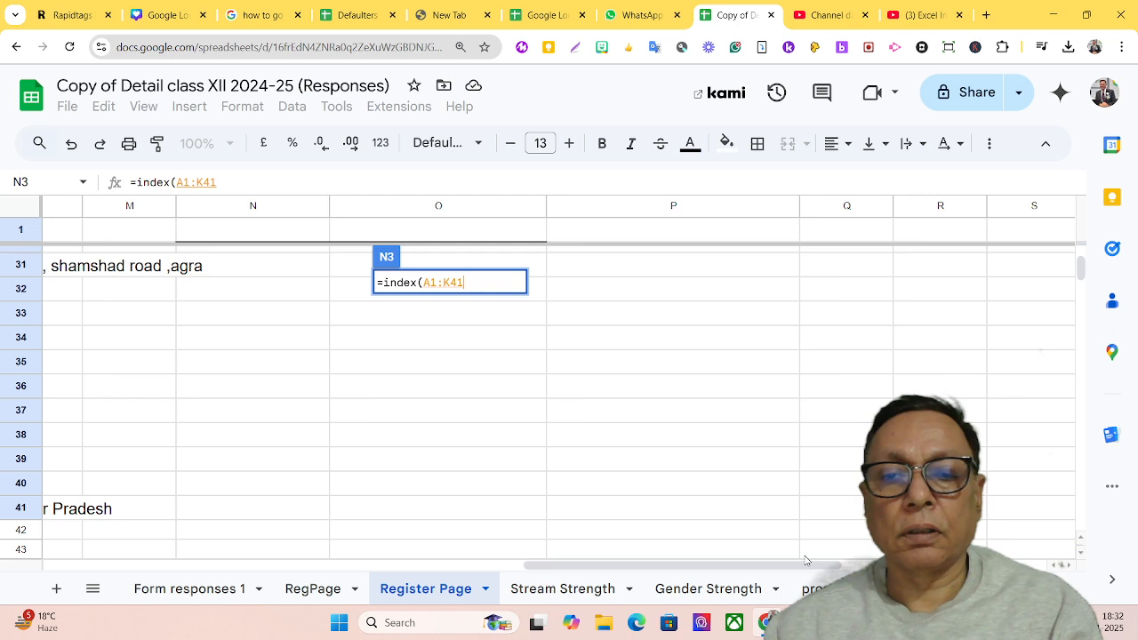
scroll(749, 512, "up", 1)
scroll(749, 512, "up", 9)
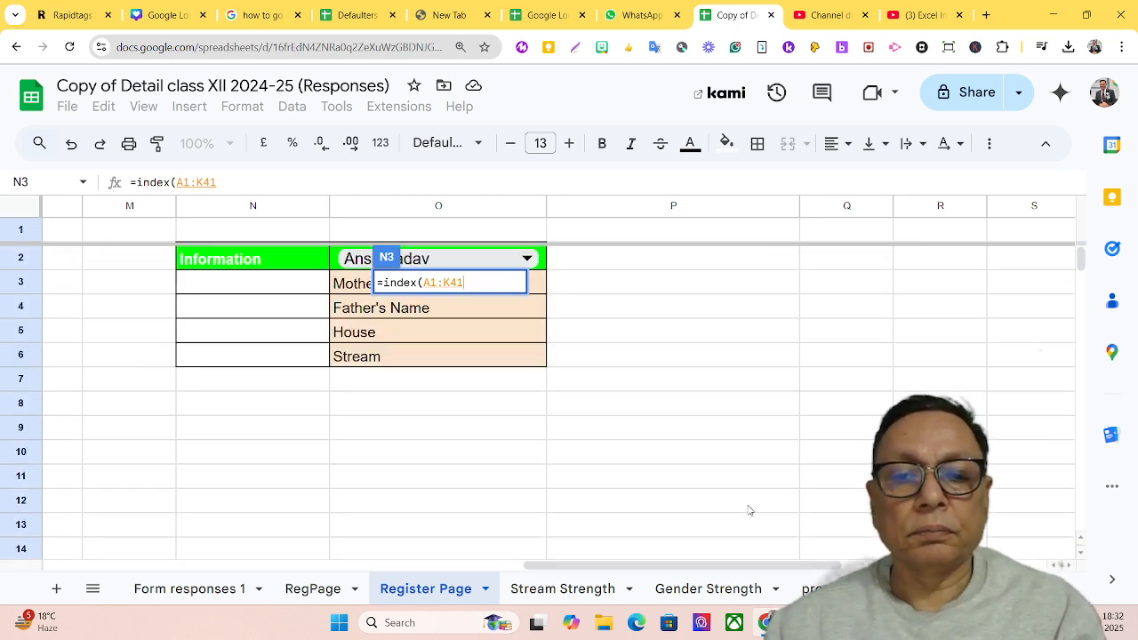
type(",")
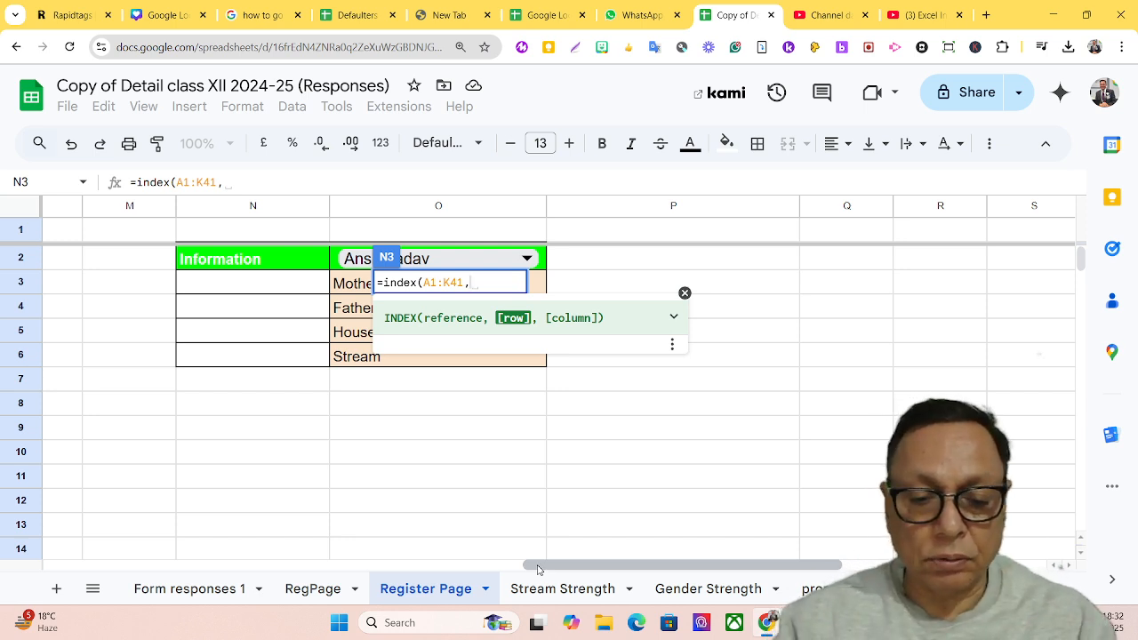
type("match")
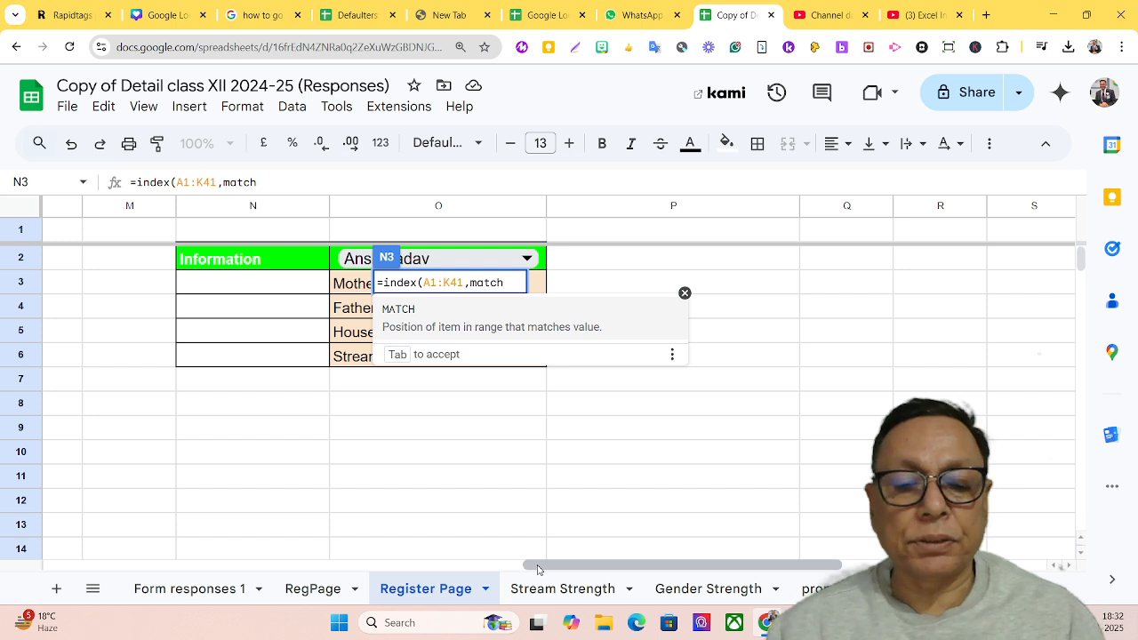
type("(")
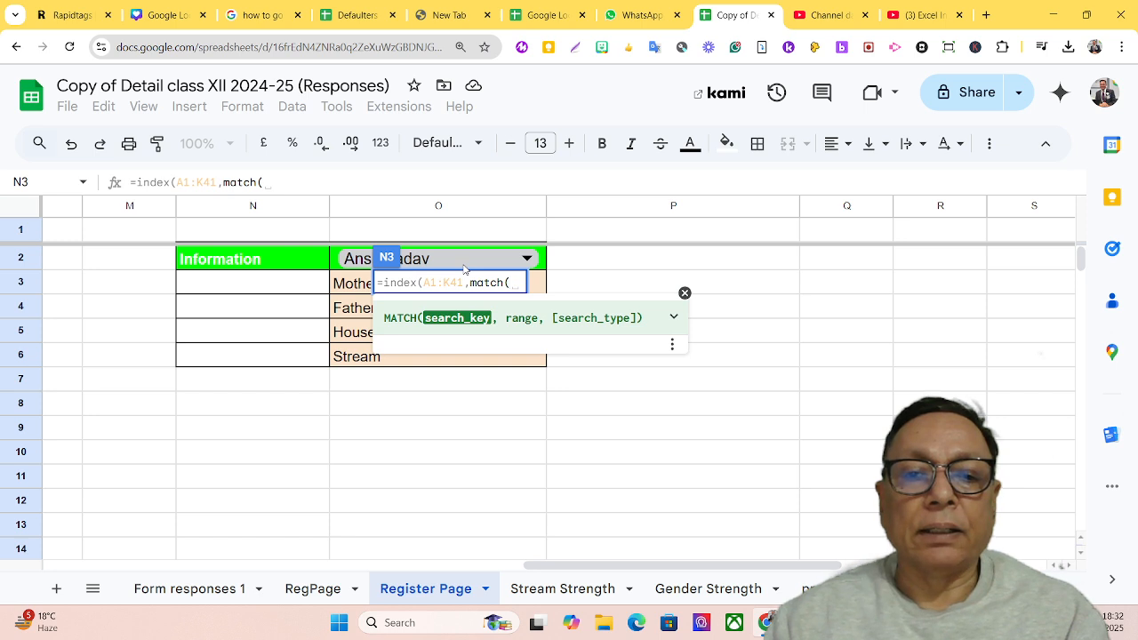
left_click(464, 269)
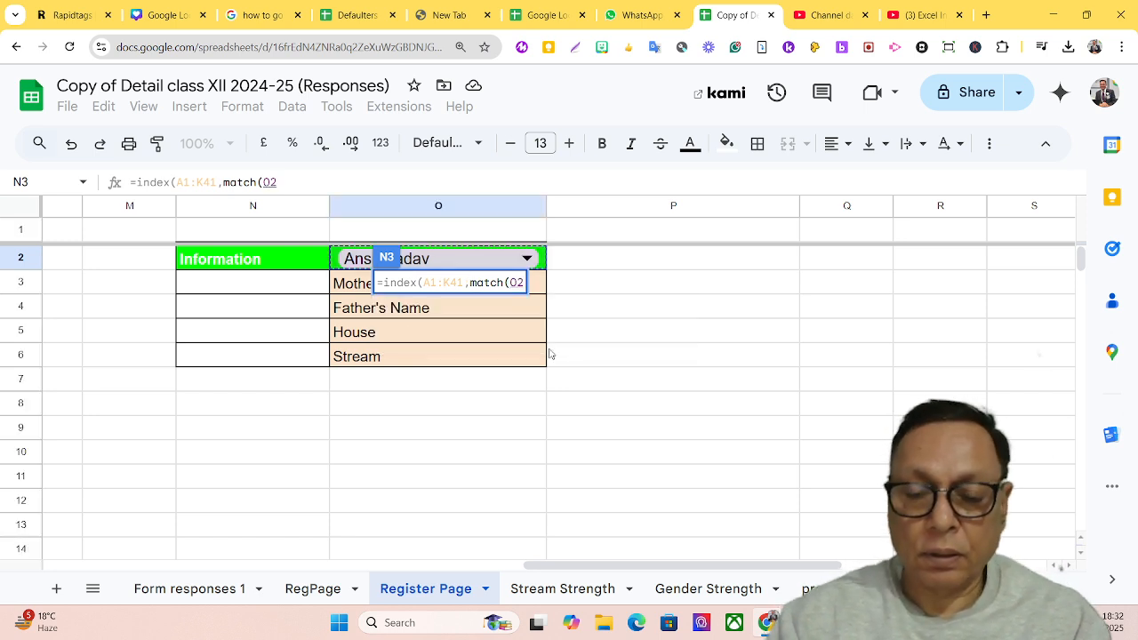
type(",")
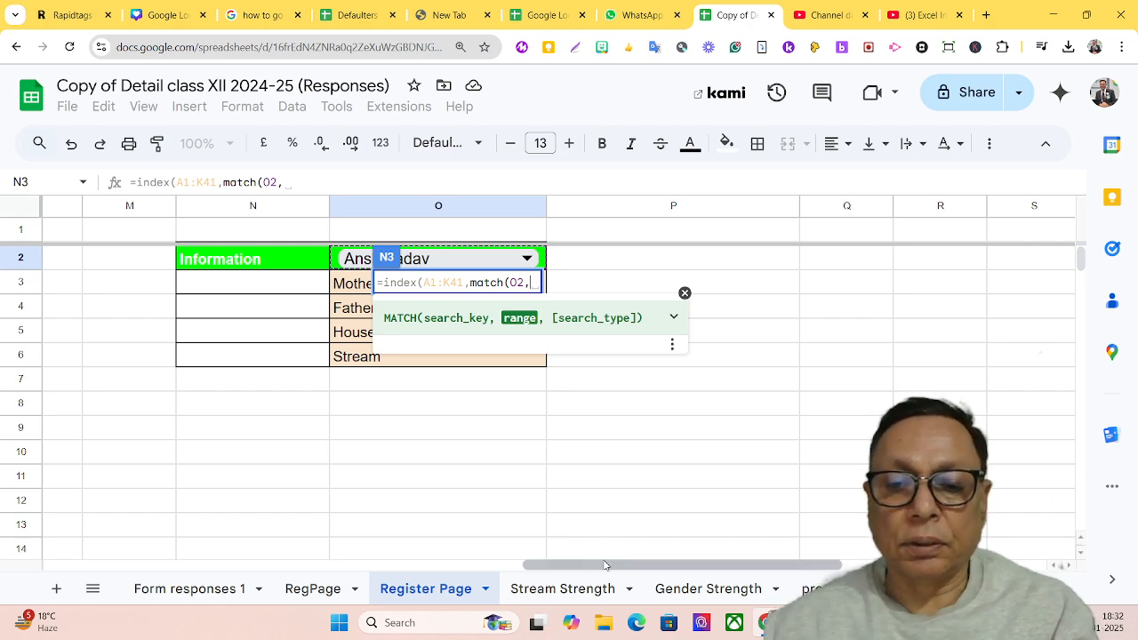
Complete the row MATCH with the Name column B1:B41 as its range and search type 0
left_click_drag(606, 570, 44, 568)
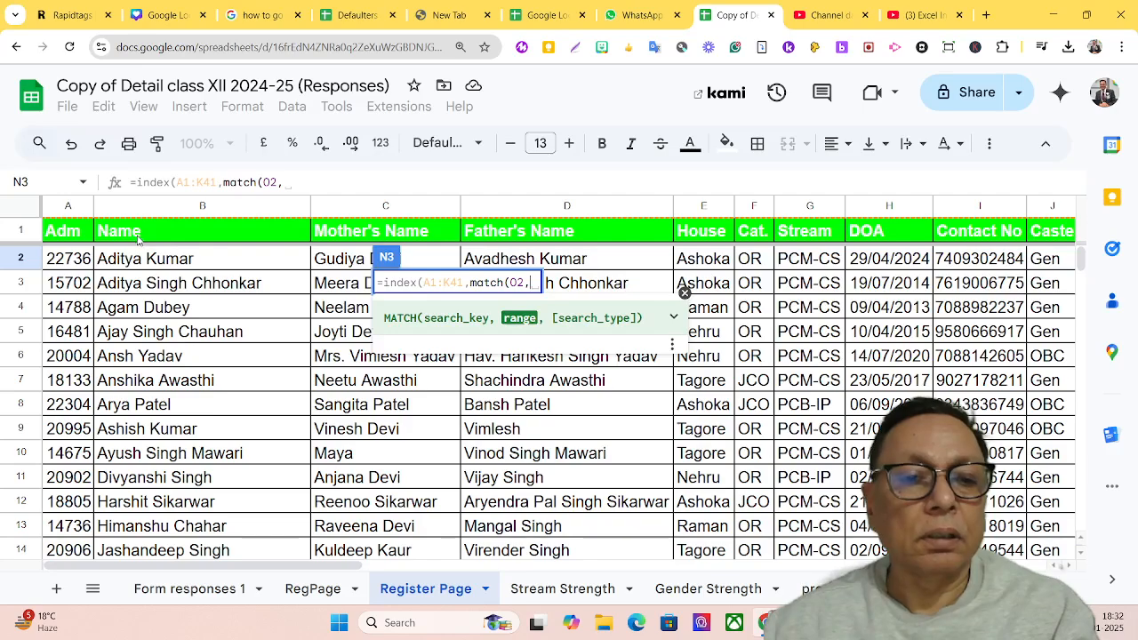
left_click_drag(133, 238, 203, 441)
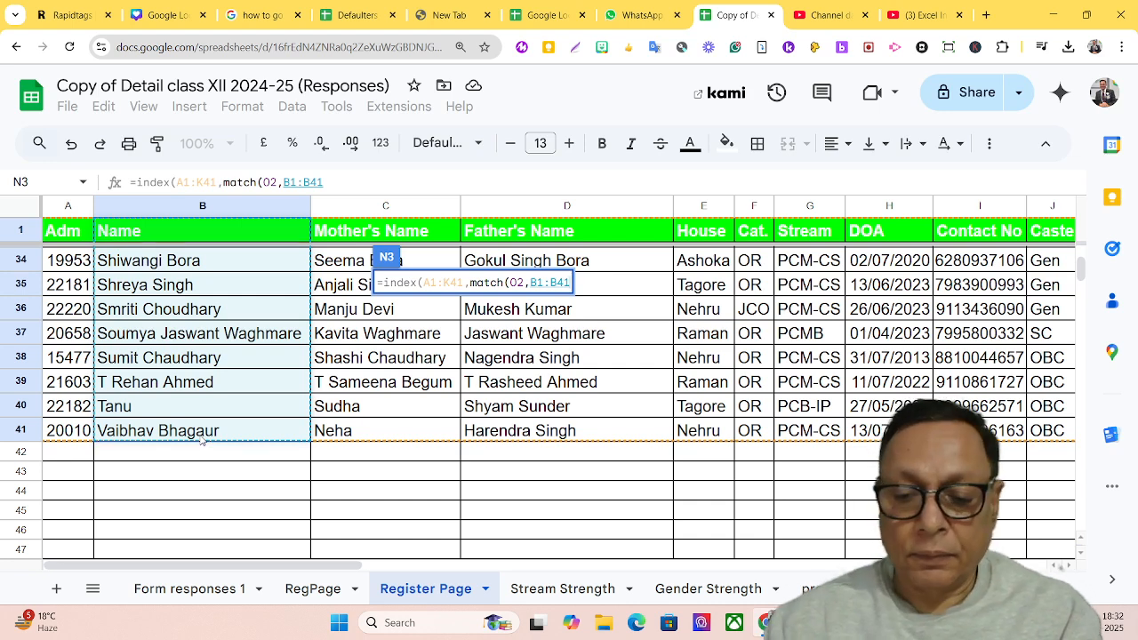
type(",0")
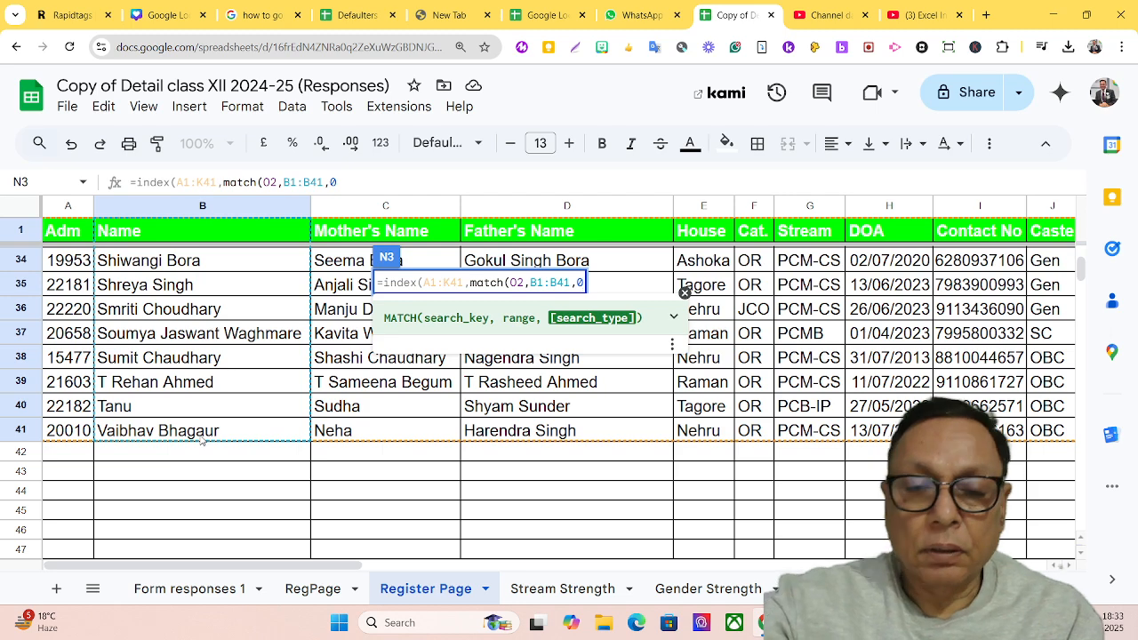
type(")")
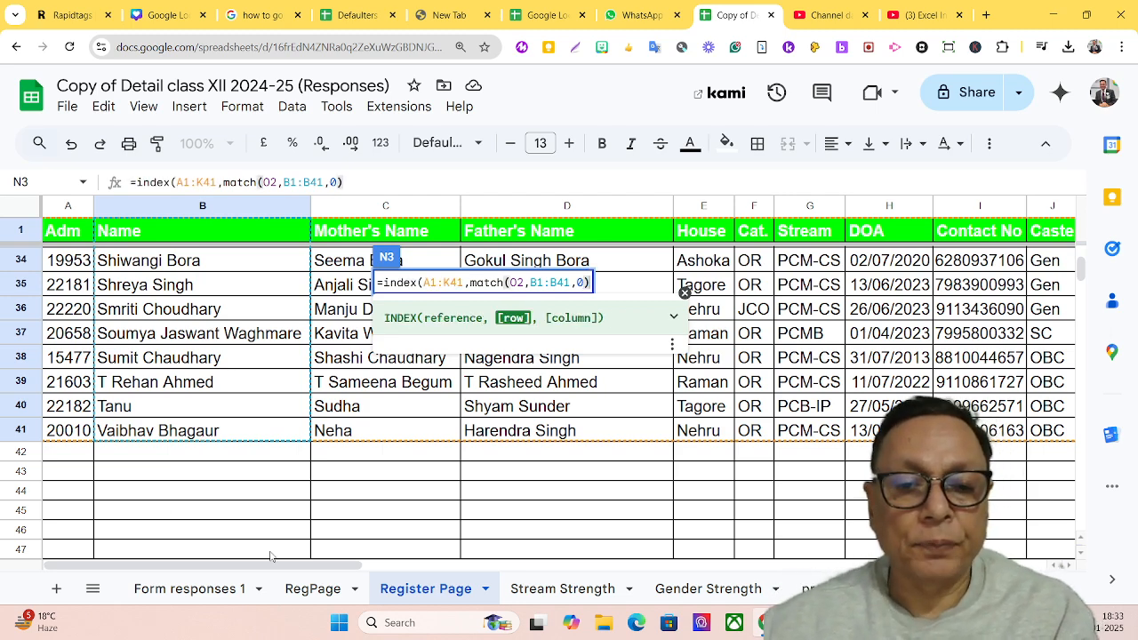
left_click_drag(273, 564, 661, 542)
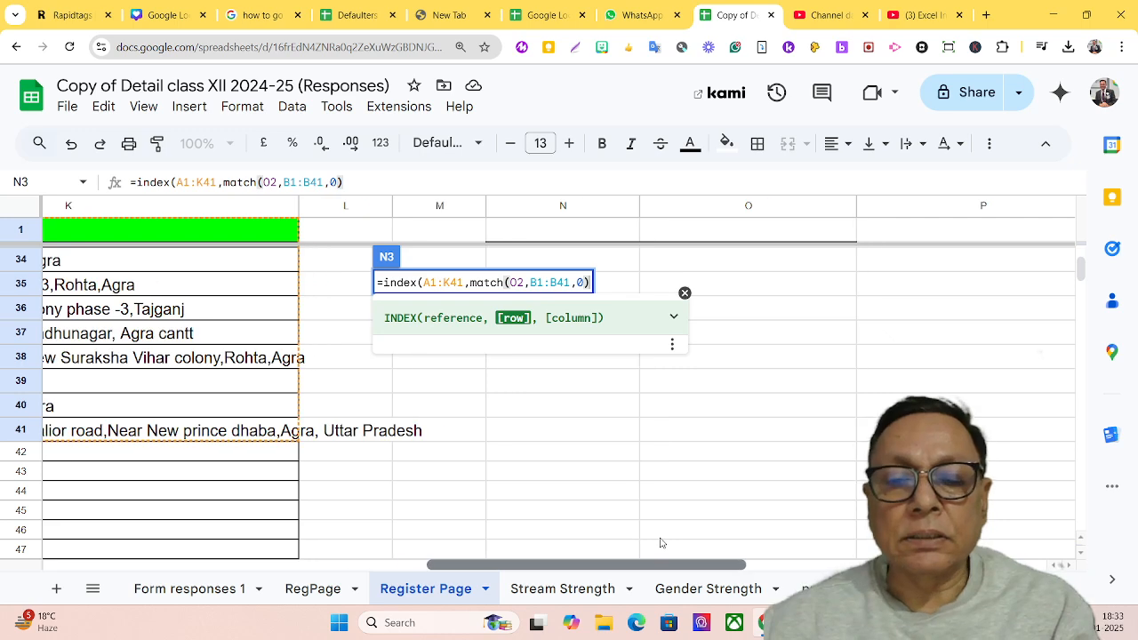
scroll(673, 461, "up", 4)
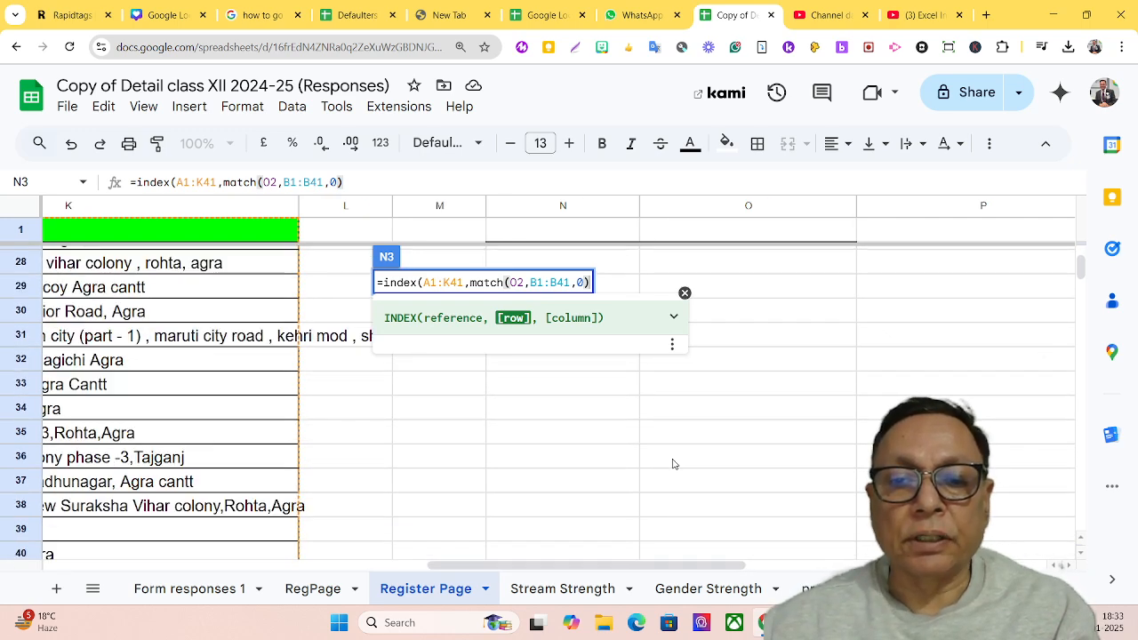
left_click(503, 558)
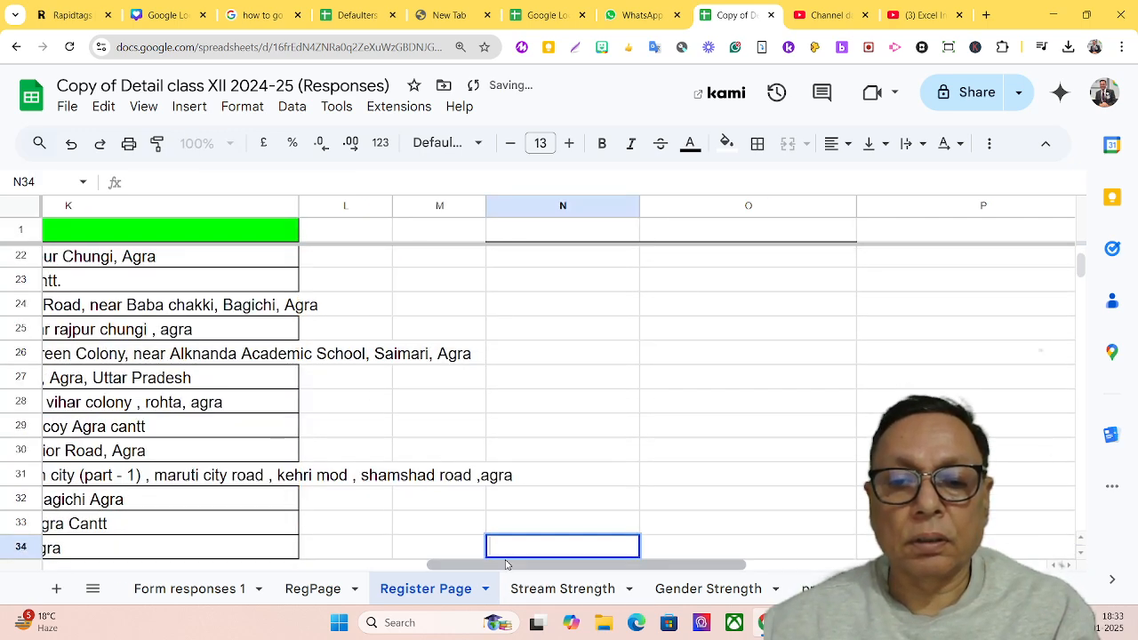
Reopen the N3 formula and start a second MATCH as the column argument of INDEX after the row MATCH
scroll(569, 478, "up", 6)
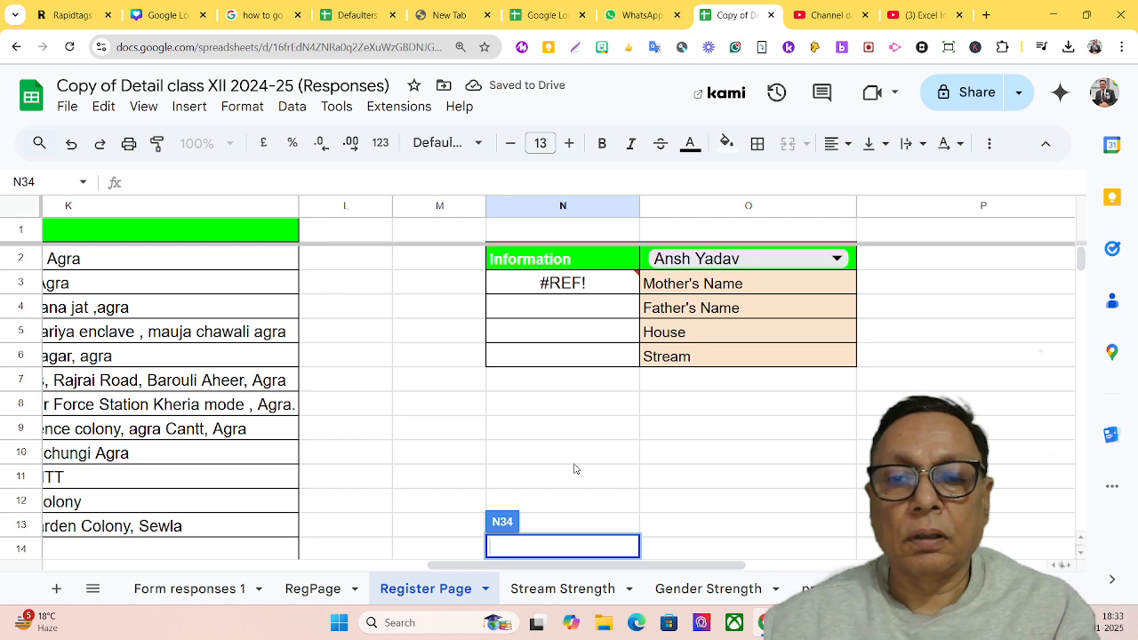
double_click(545, 285)
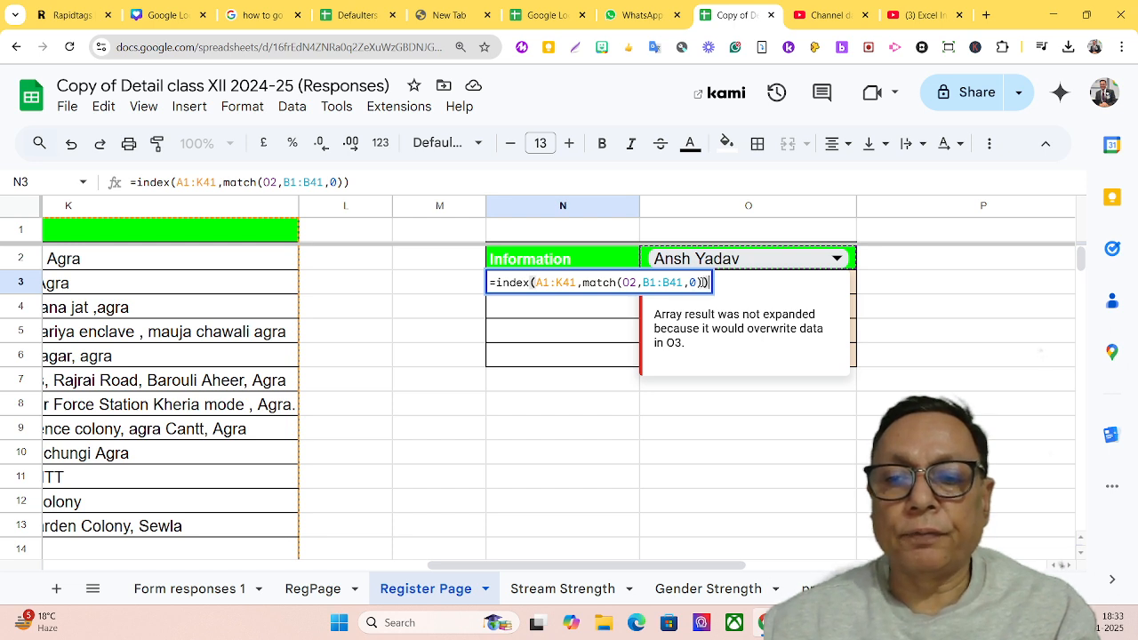
left_click_drag(705, 283, 583, 297)
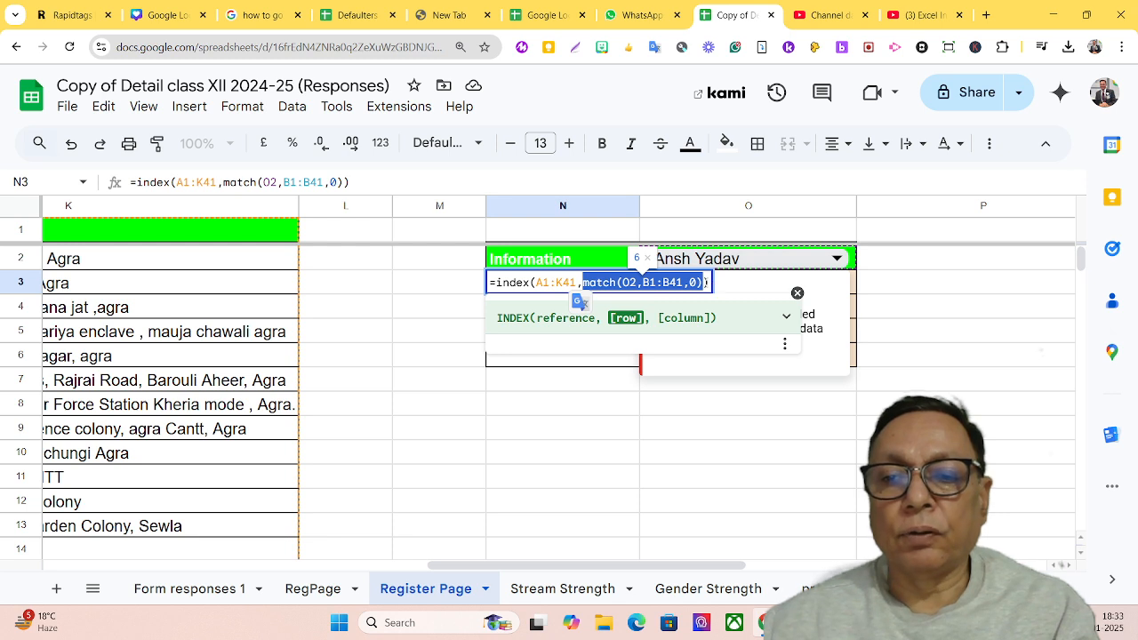
left_click(713, 293)
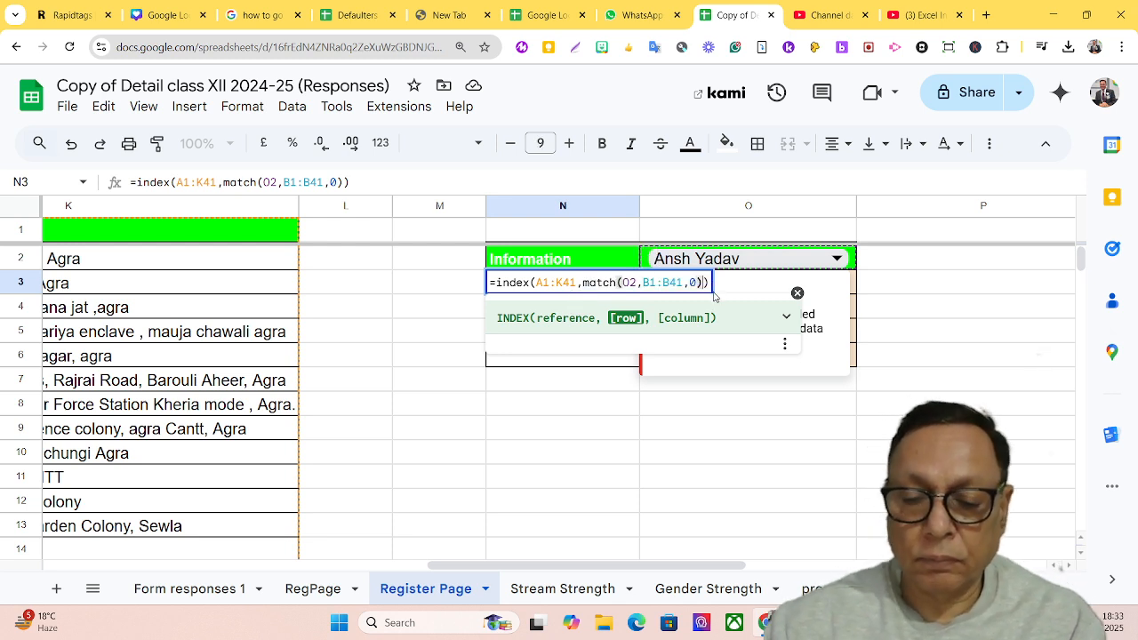
type(",")
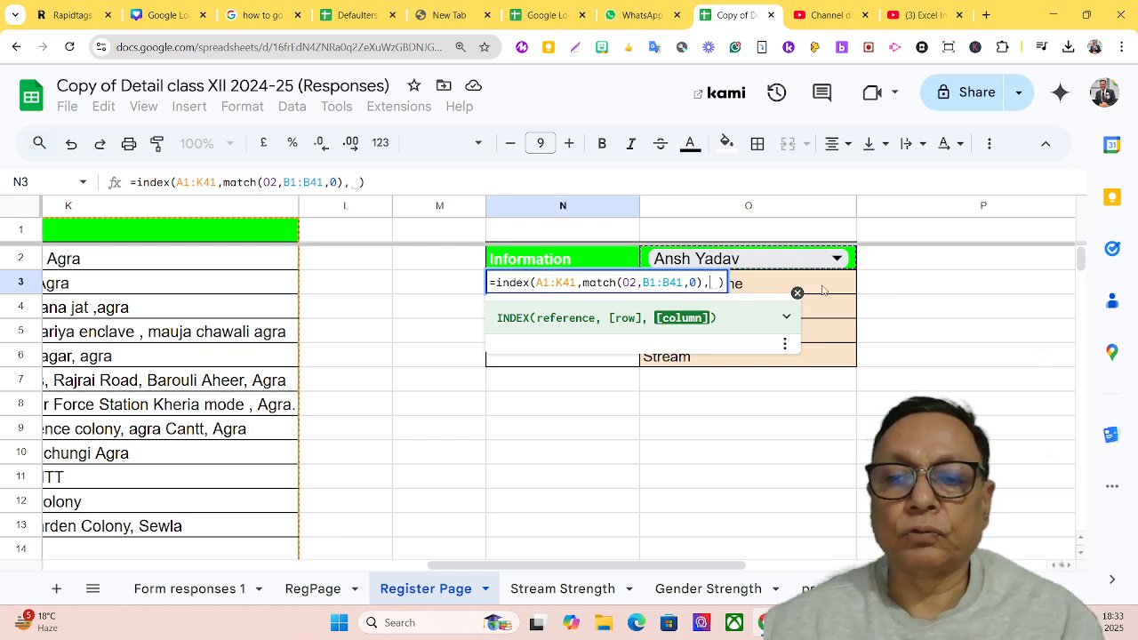
key("BackSpace")
type("match")
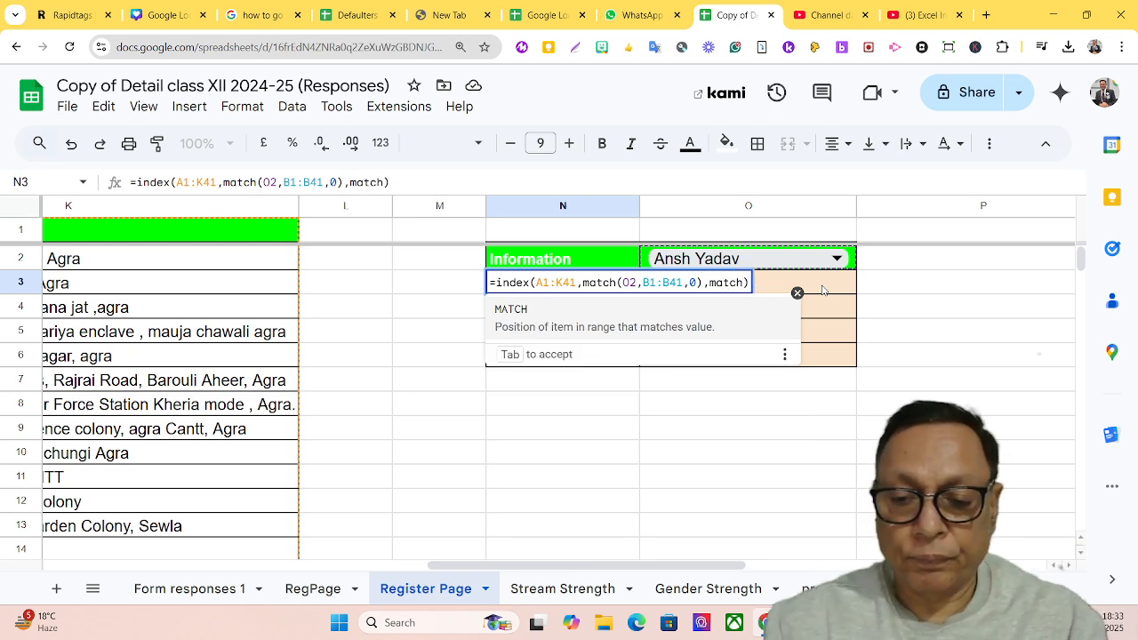
type("(")
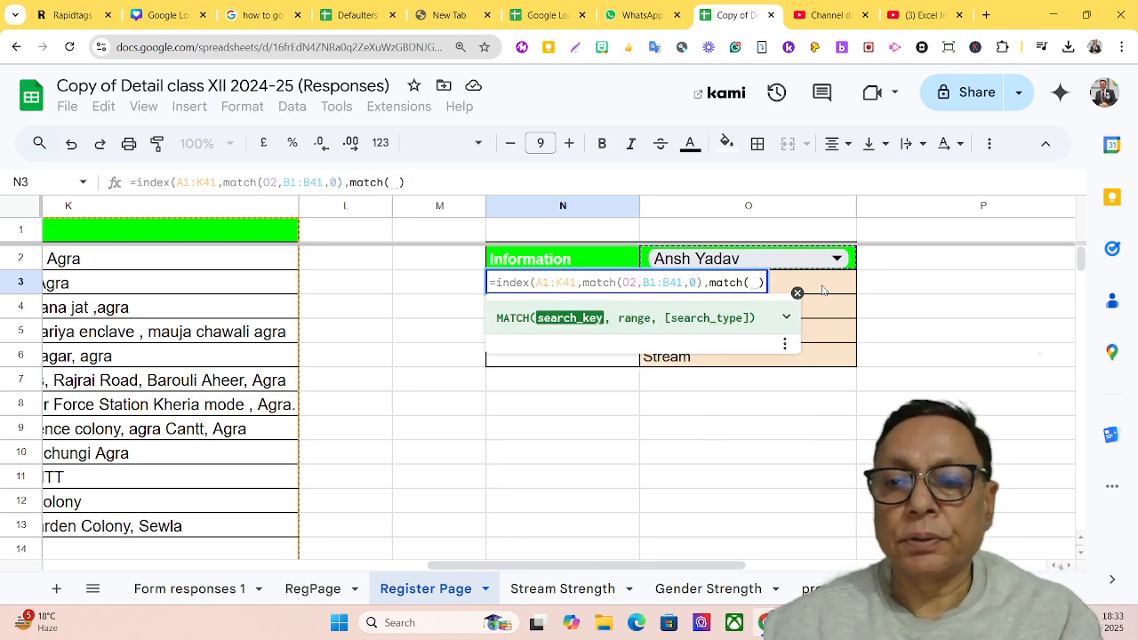
Set the Mother's Name label cell O3 as the search key of the second MATCH
key("super+d")
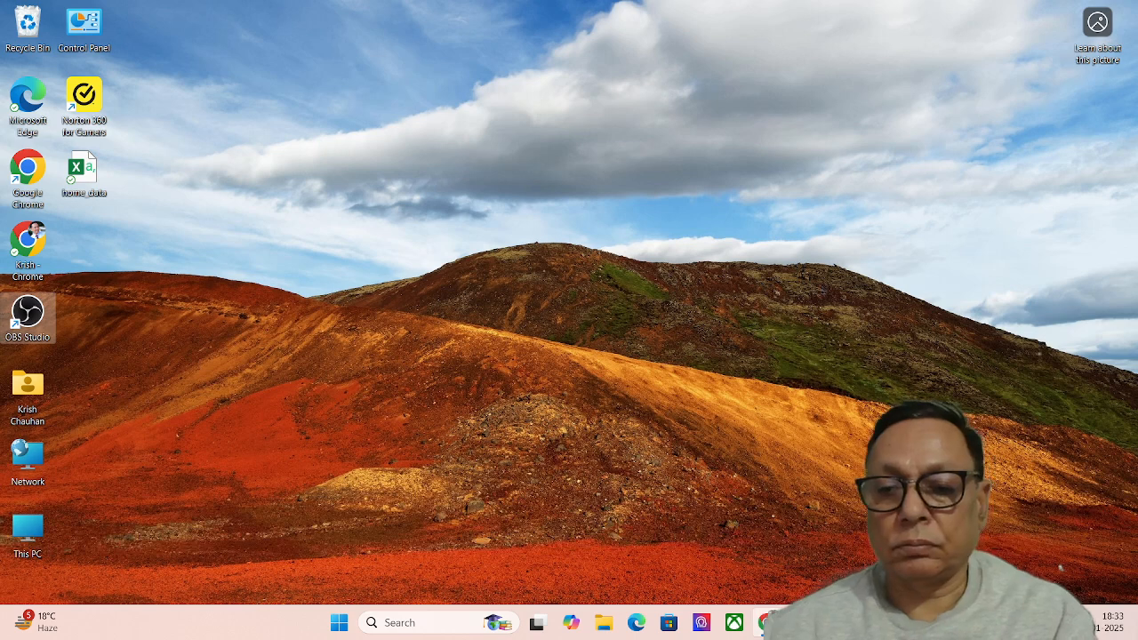
left_click(768, 623)
left_click_drag(776, 284, 801, 286)
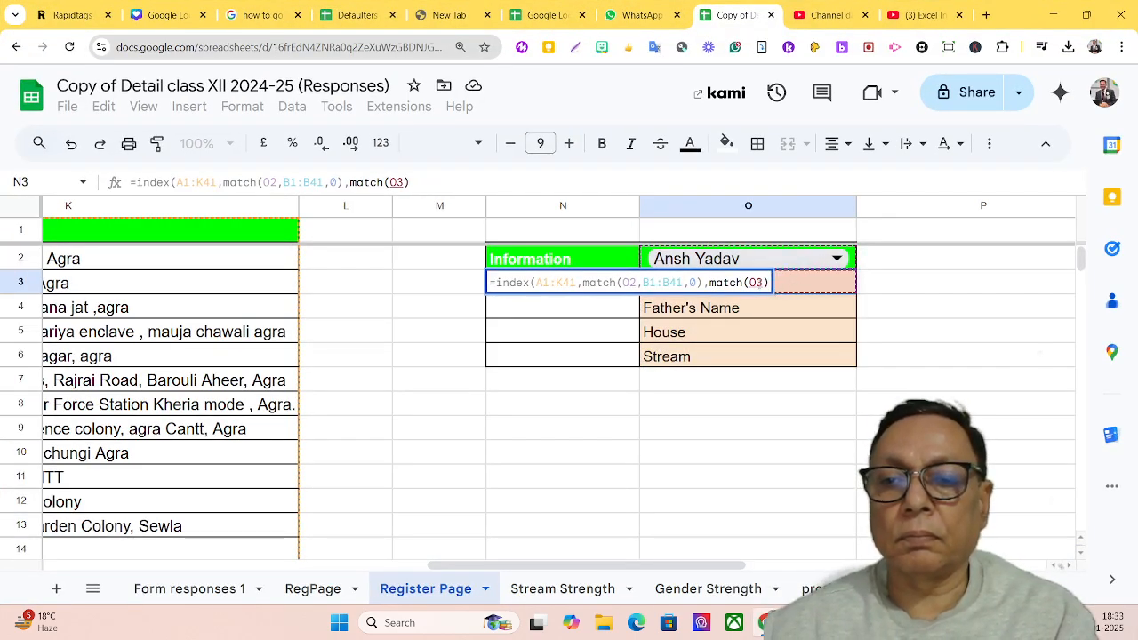
left_click(765, 281)
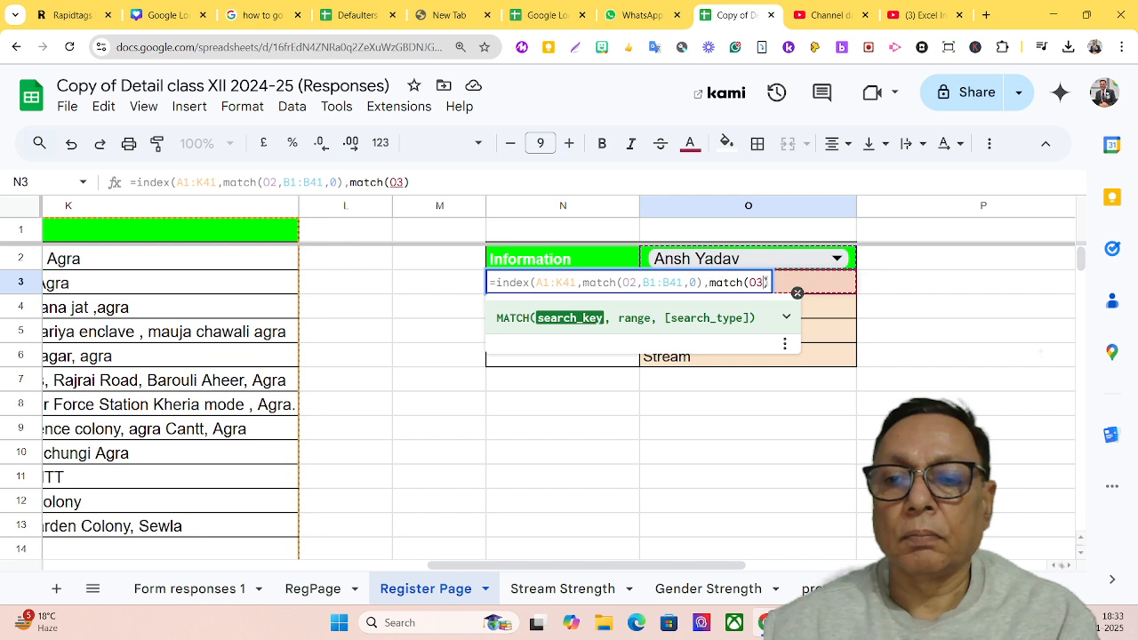
type(",")
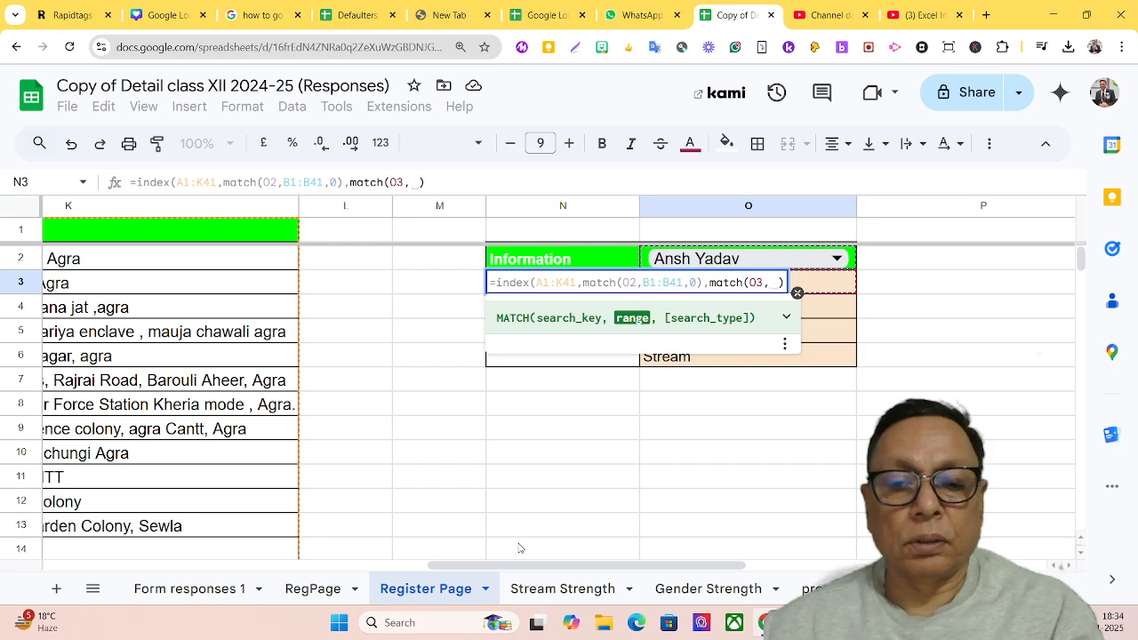
Complete the column MATCH with the header row A1:K1 and search type 0, and close the INDEX formula's parentheses
left_click_drag(525, 569, 112, 582)
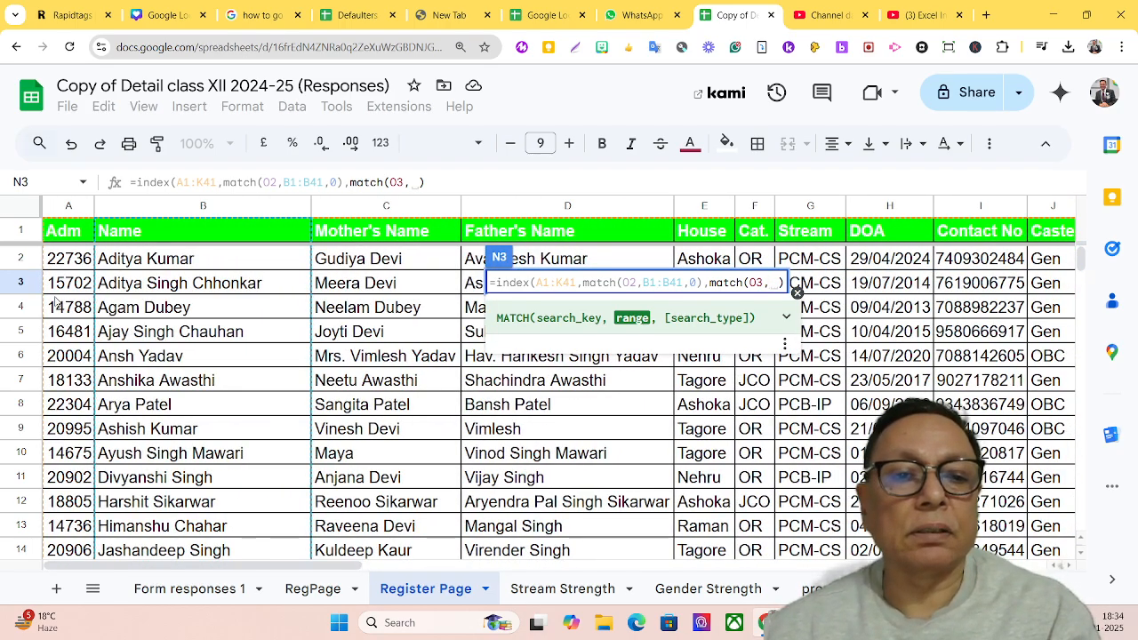
left_click_drag(71, 233, 929, 241)
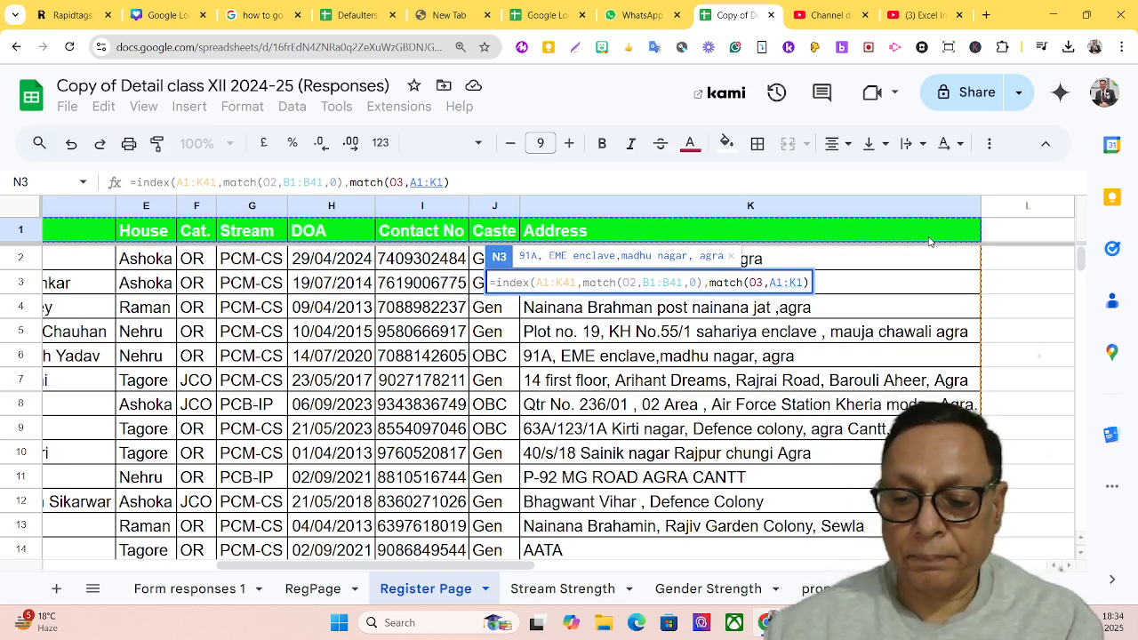
type(", ")
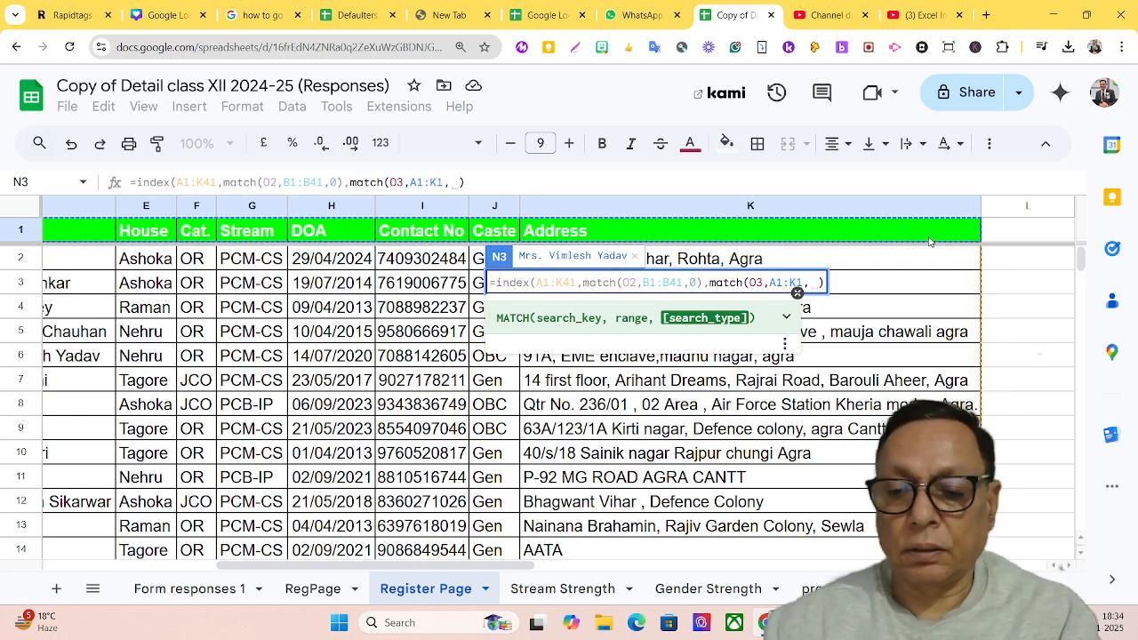
type("0")
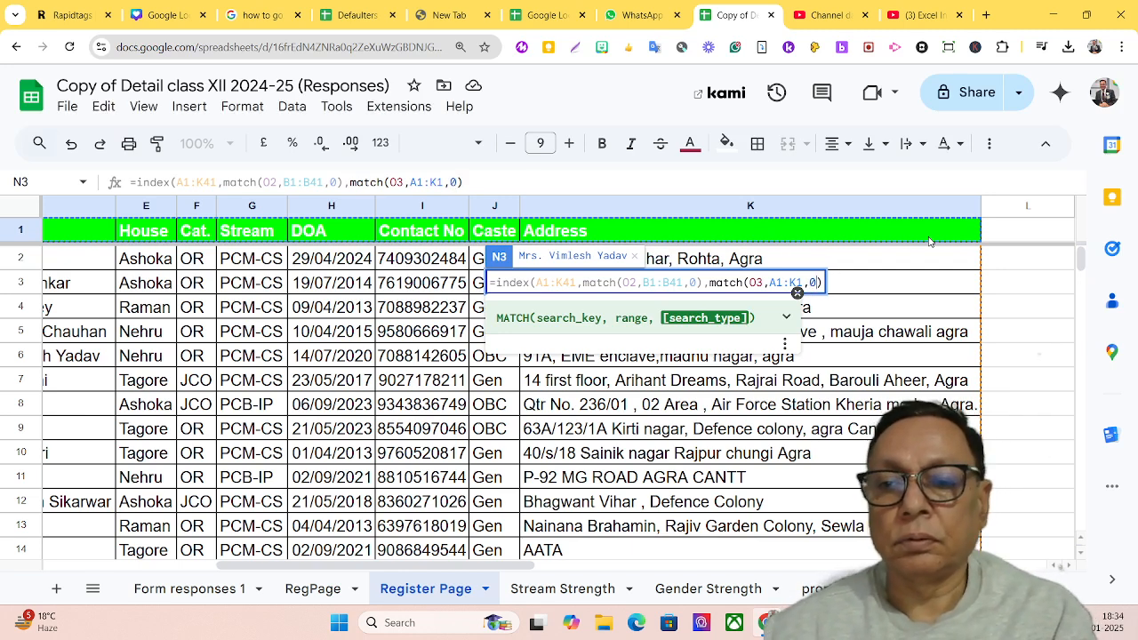
type(")")
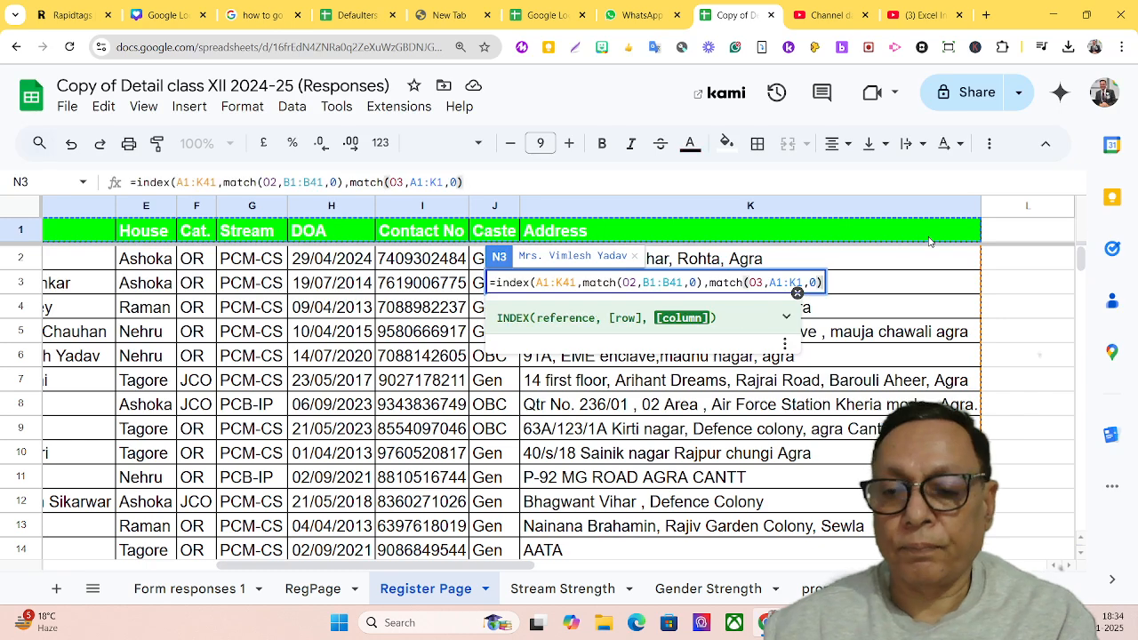
type(")")
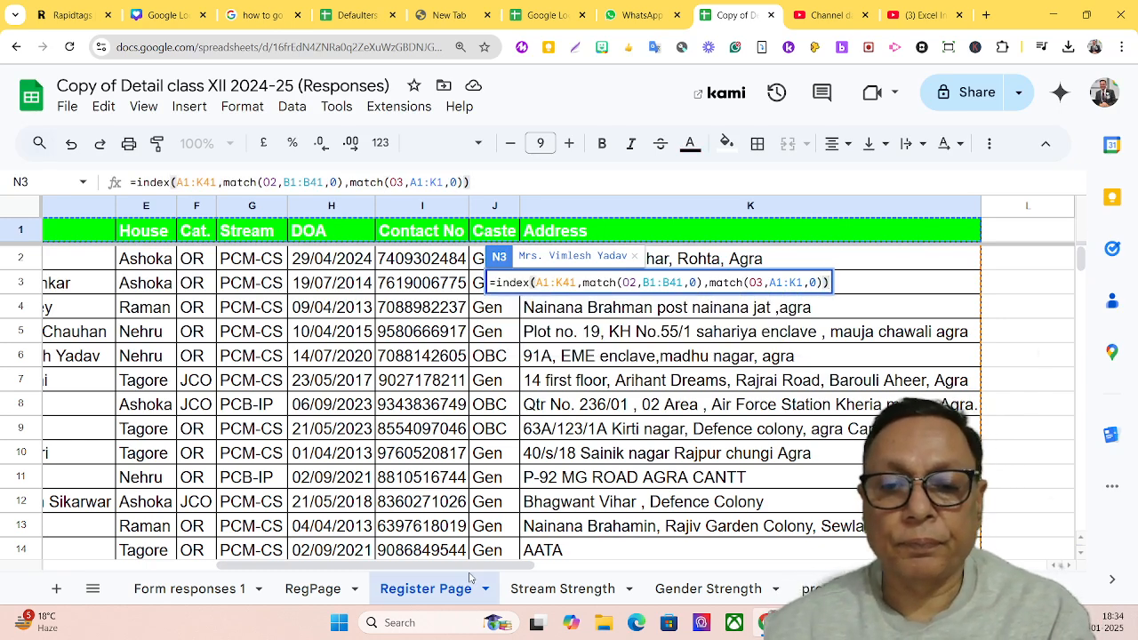
Make the INDEX reference A1:K41 and the first MATCH search key O2 absolute in the N3 formula
left_click_drag(481, 566, 672, 567)
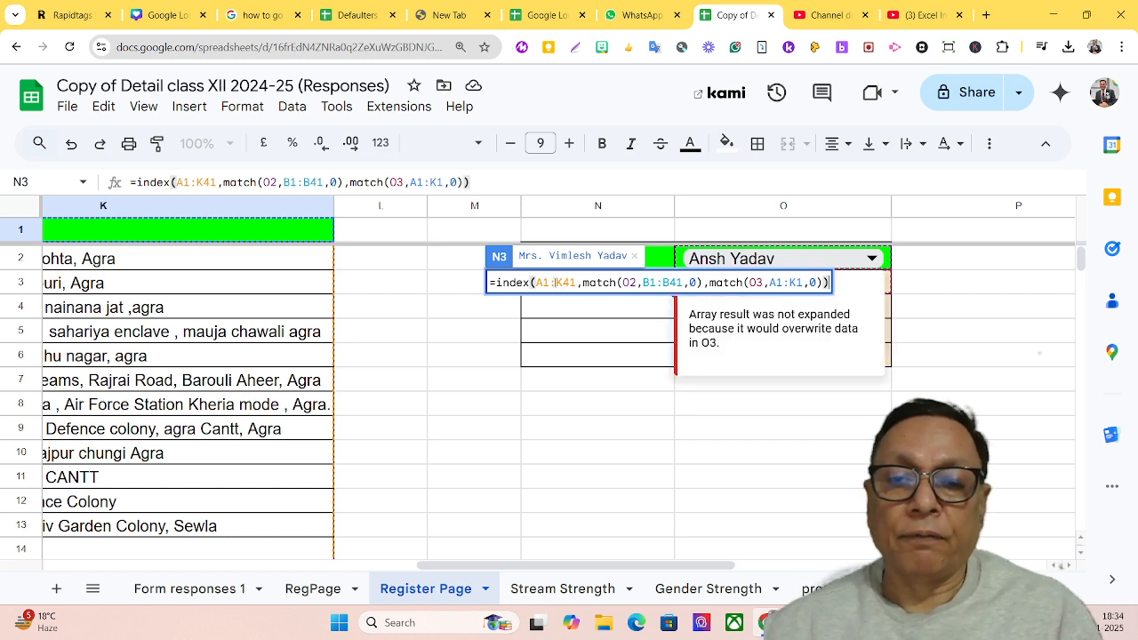
left_click(554, 282)
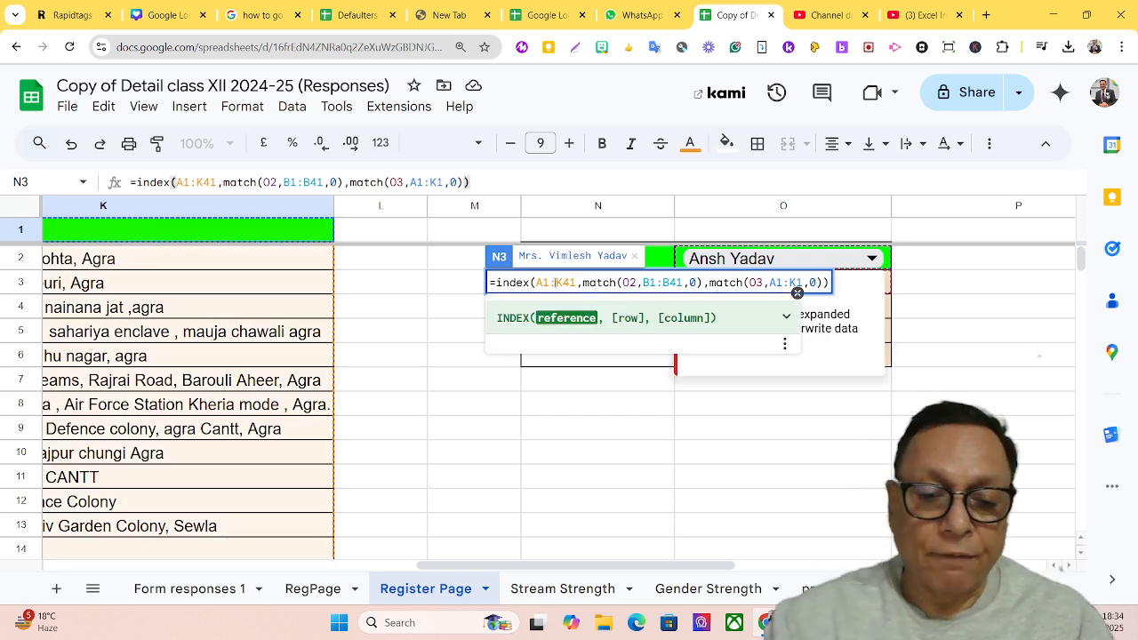
key("F4")
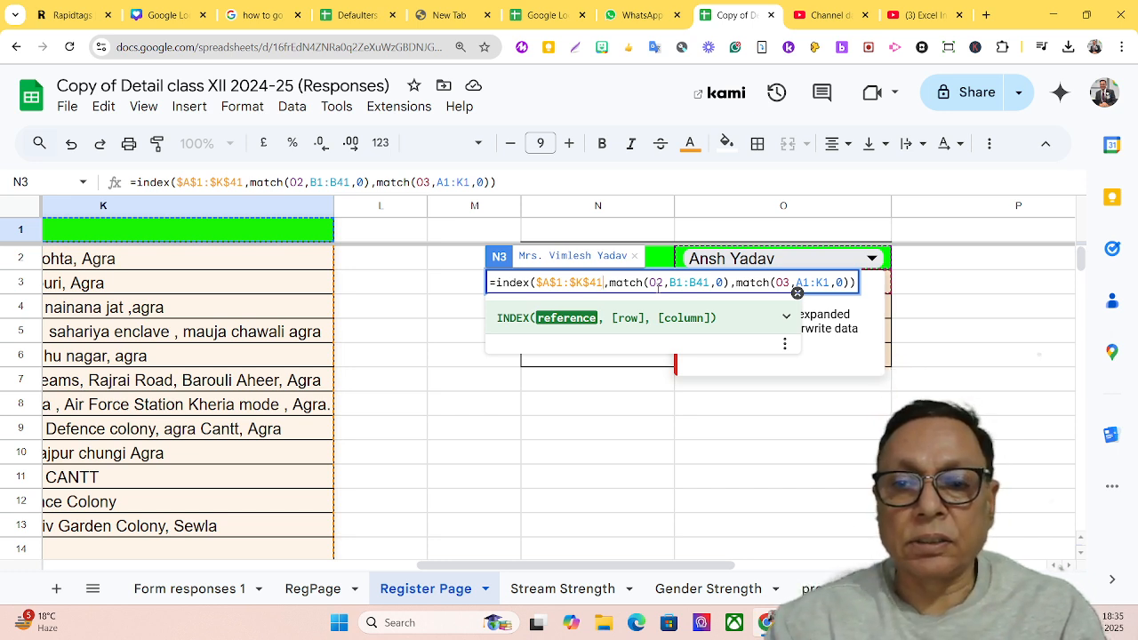
left_click(655, 283)
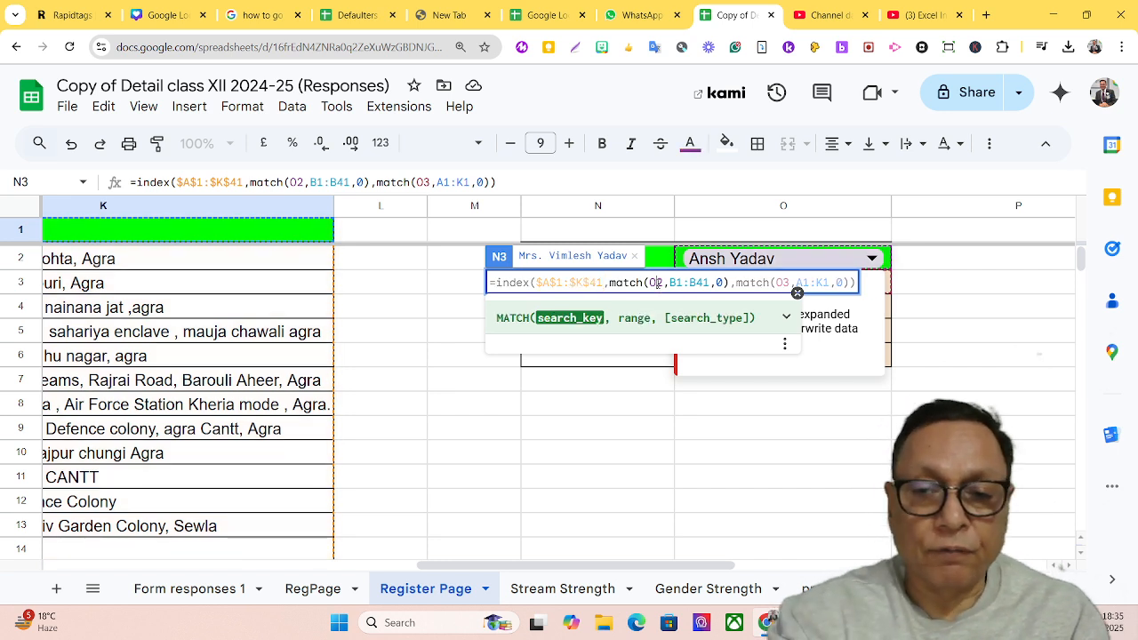
key("F4")
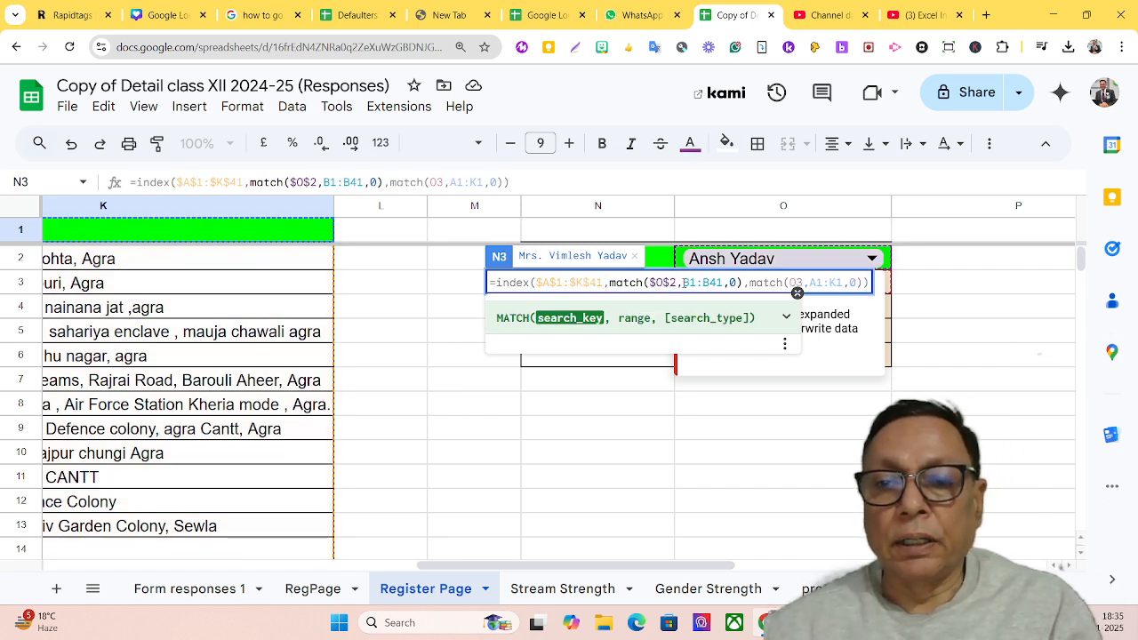
Make the MATCH ranges B1:B41 and A1:K1 absolute, keep O3 relative, and commit the N3 formula
left_click(683, 283)
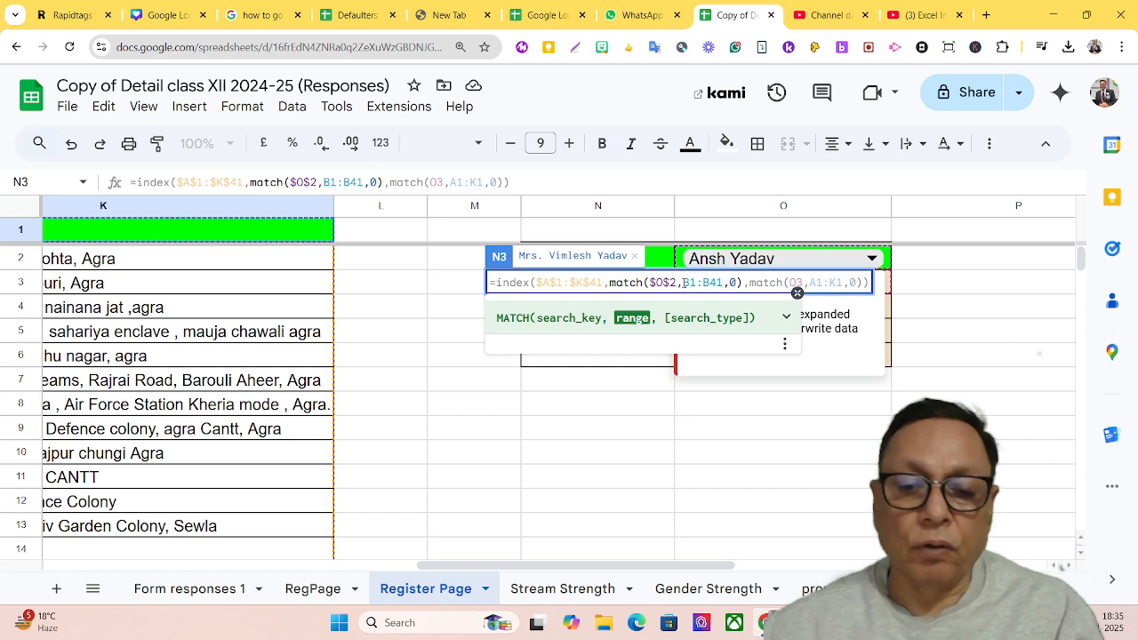
key("F4")
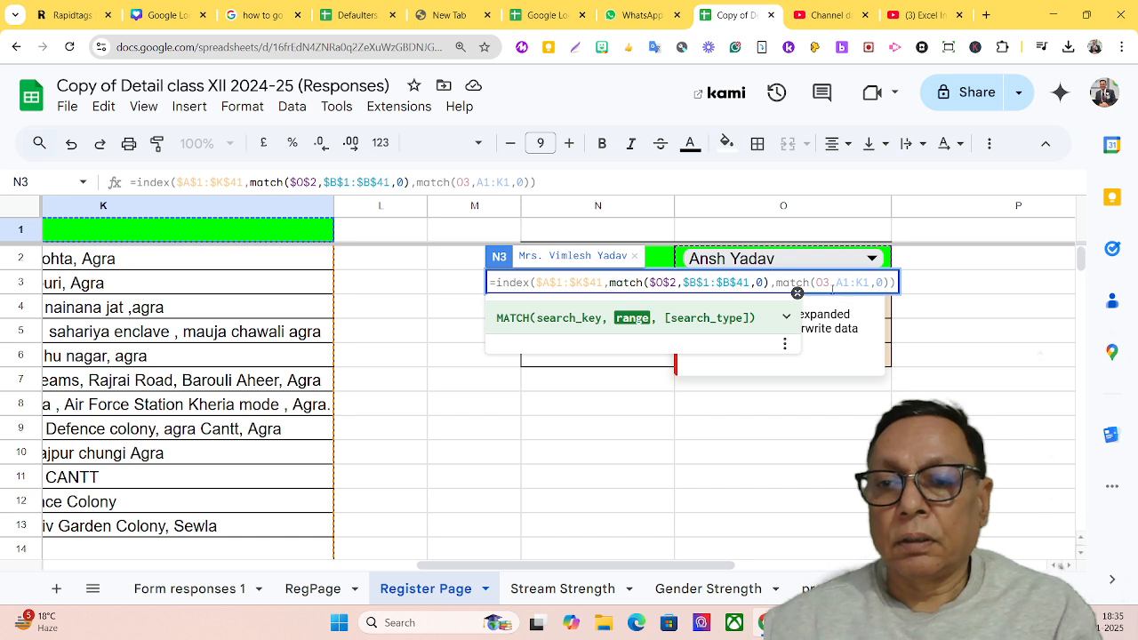
left_click(836, 283)
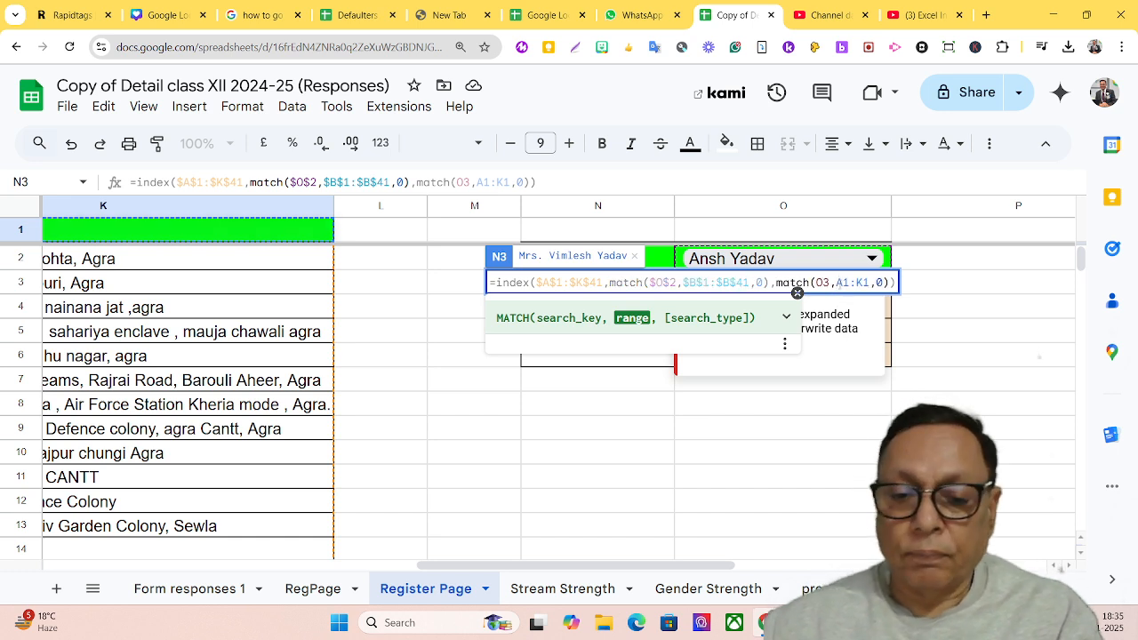
key("F4")
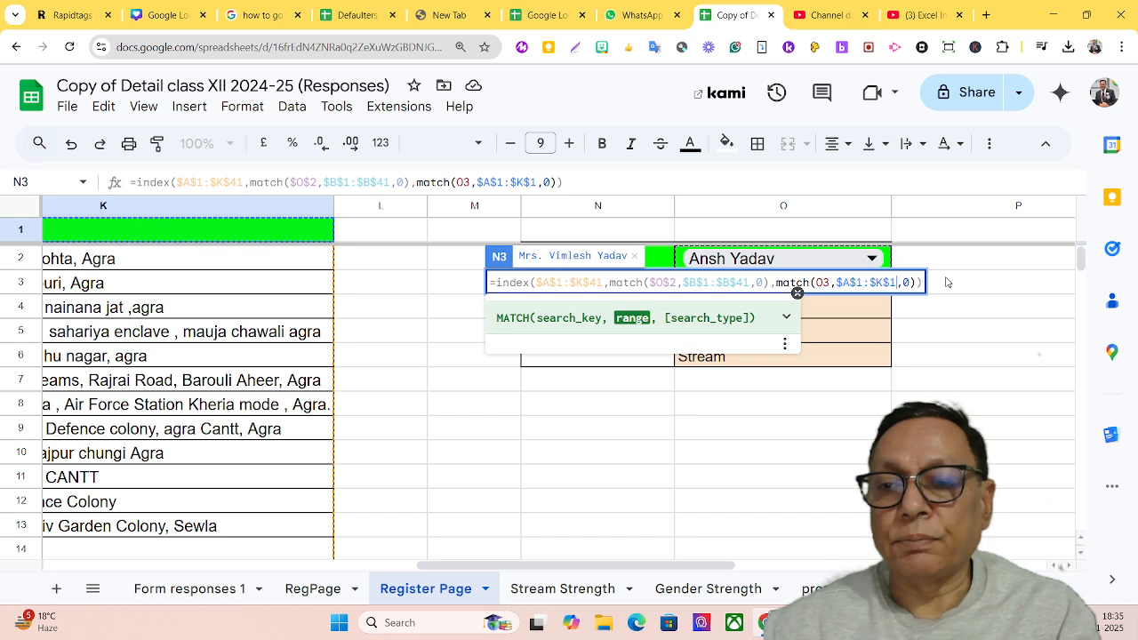
key("Return")
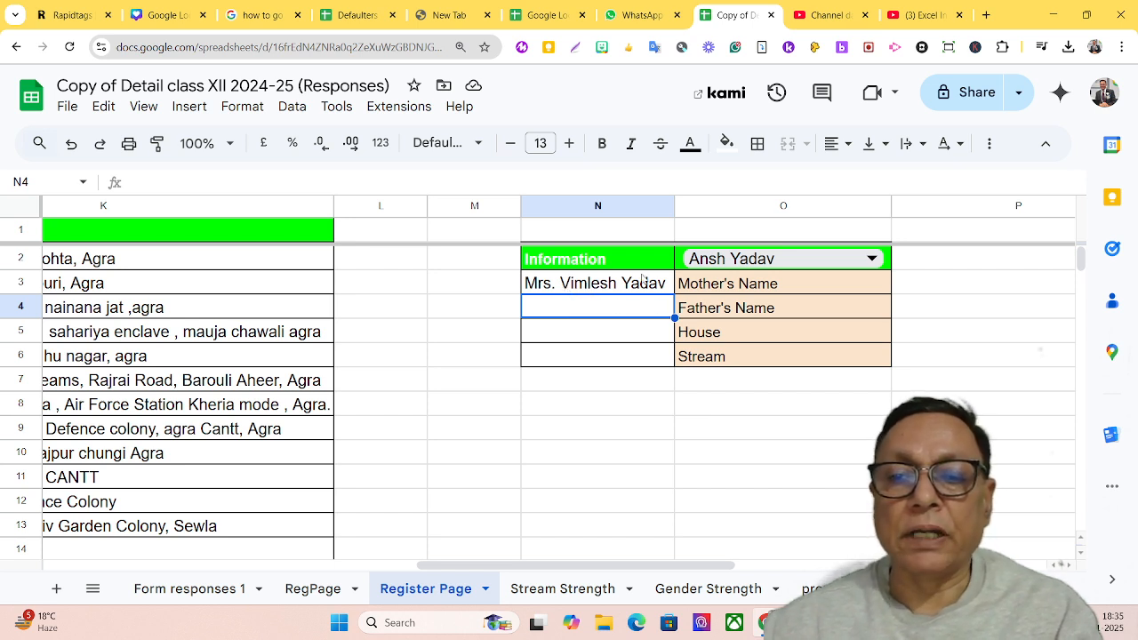
Fill the N3 formula down to N6 and clear the copies from N4:N6
left_click(569, 291)
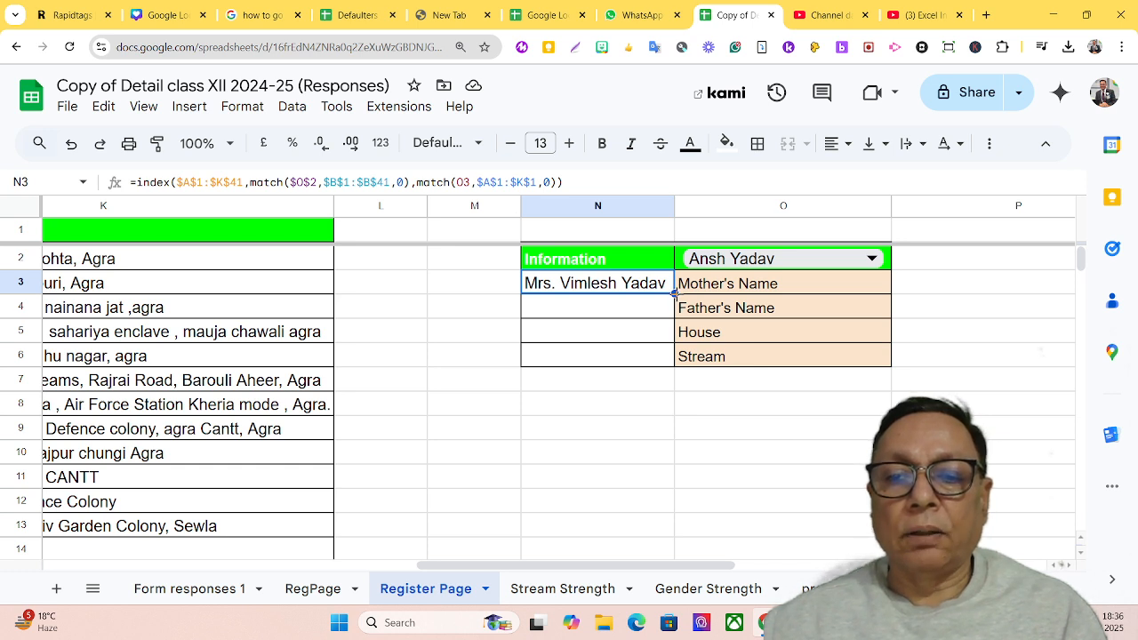
left_click_drag(674, 294, 672, 359)
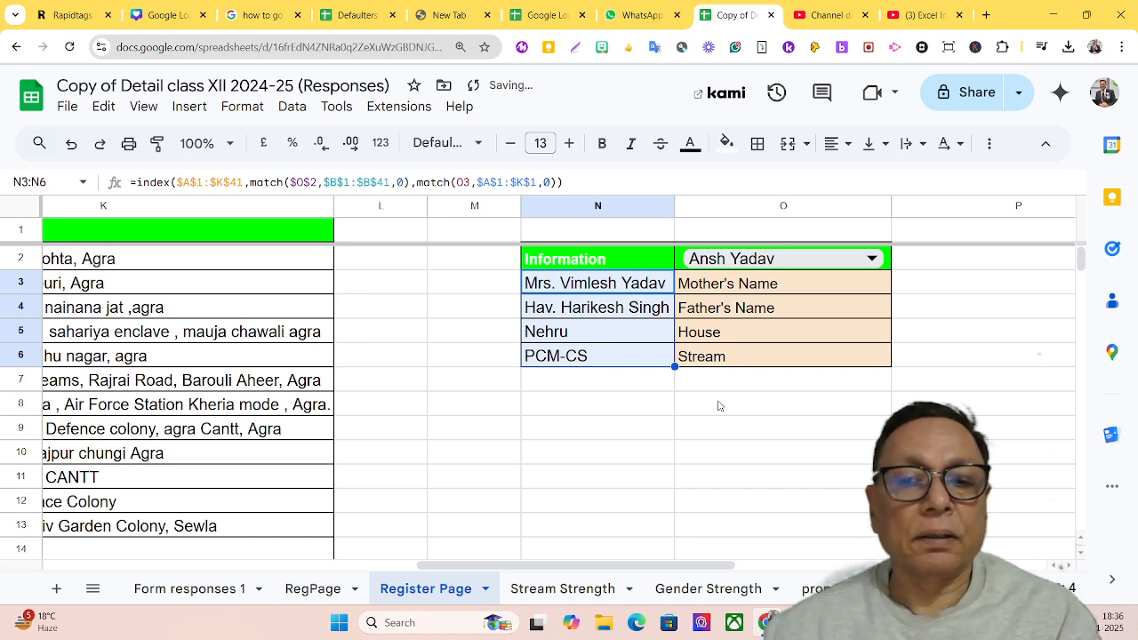
left_click(608, 311)
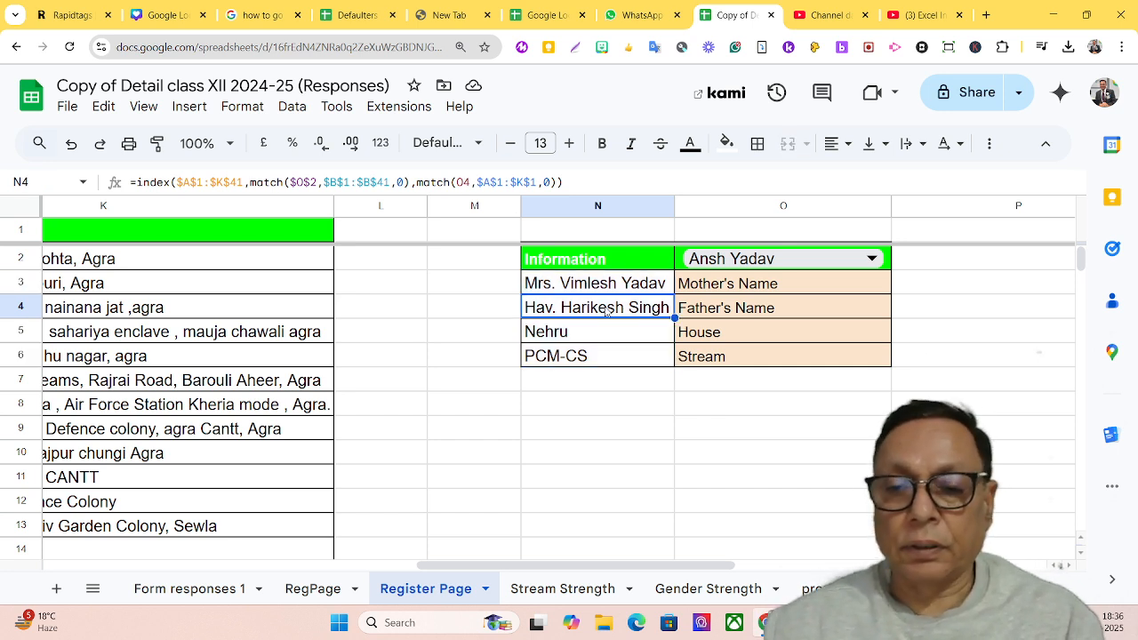
key("shift+Down")
key("shift+Down")
key("Delete")
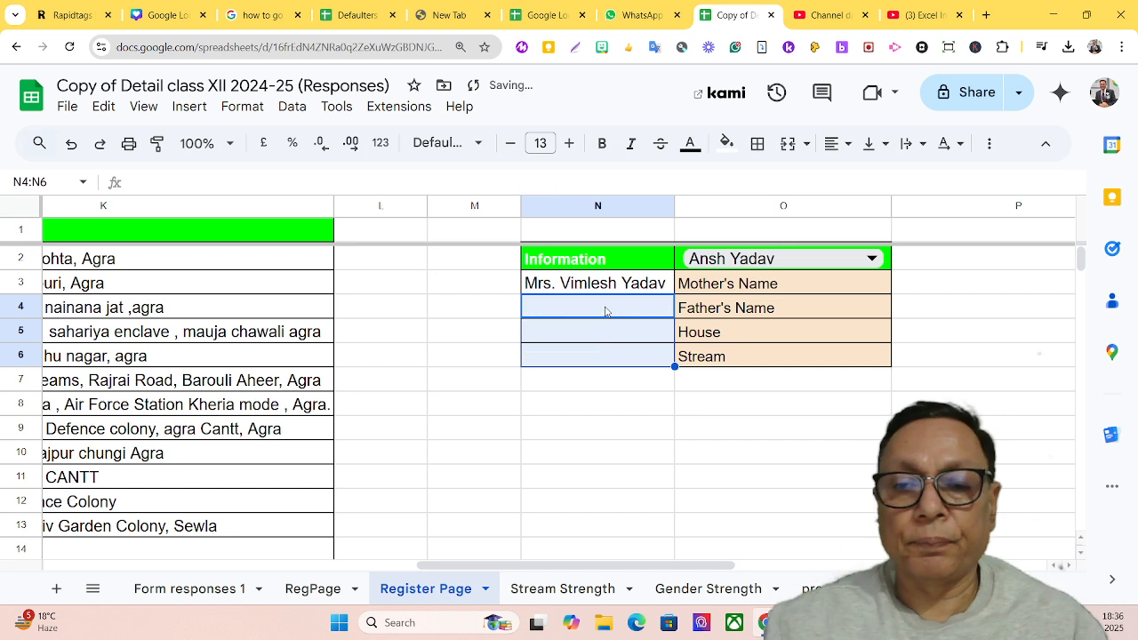
left_click(935, 305)
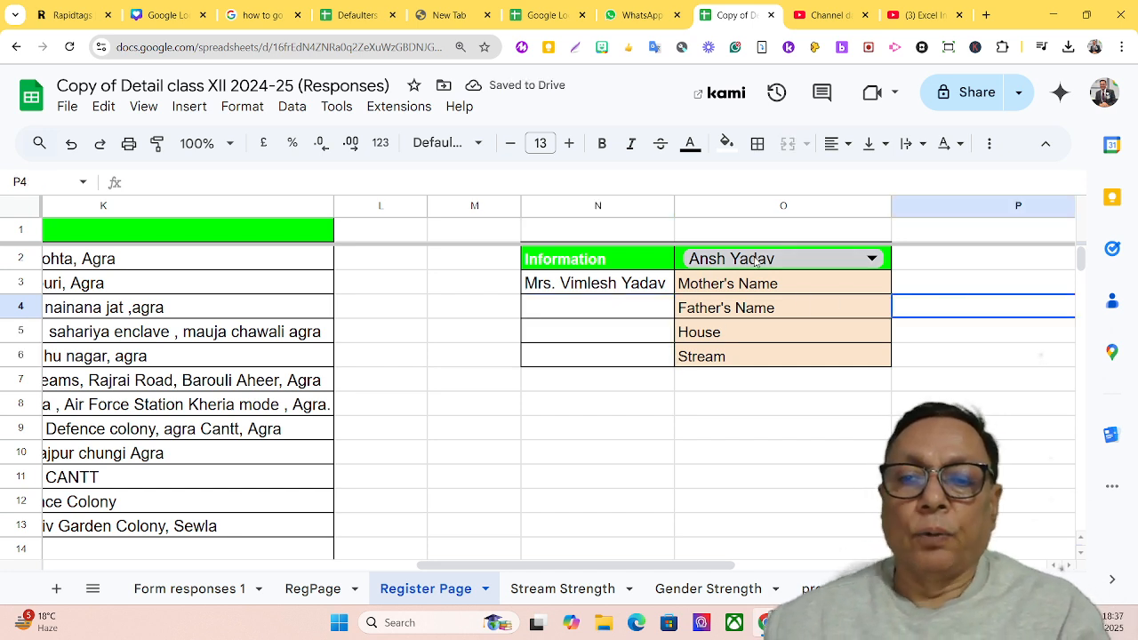
Copy the N3 formula into the Father's Name, House and Stream rows N4:N6 and check the formulas in N5 and N6
left_click(601, 285)
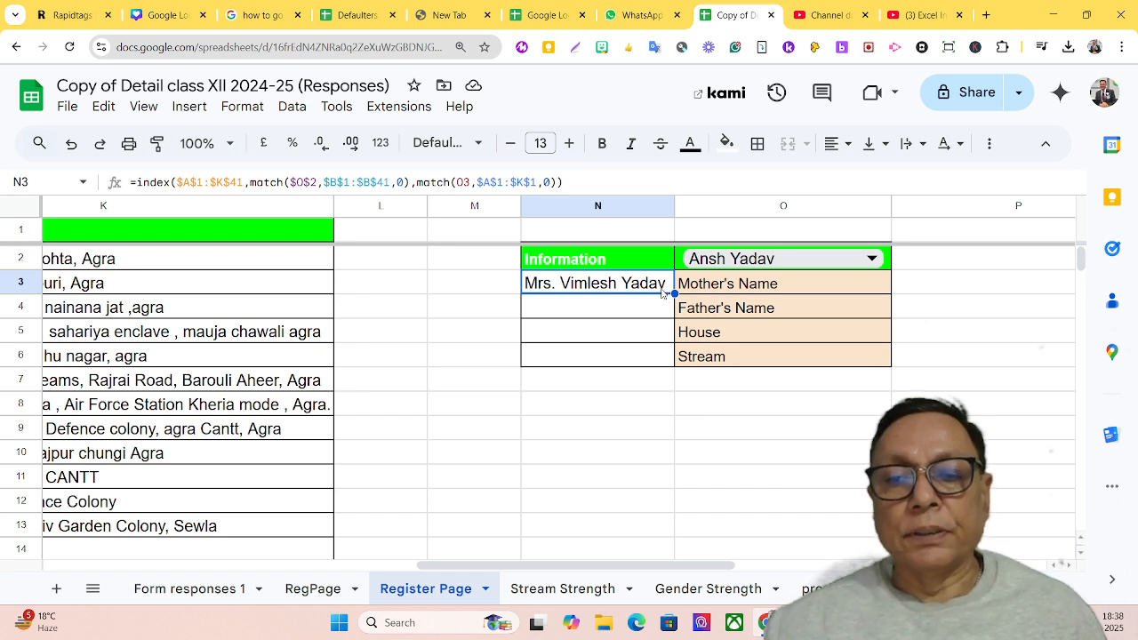
key("ctrl+c")
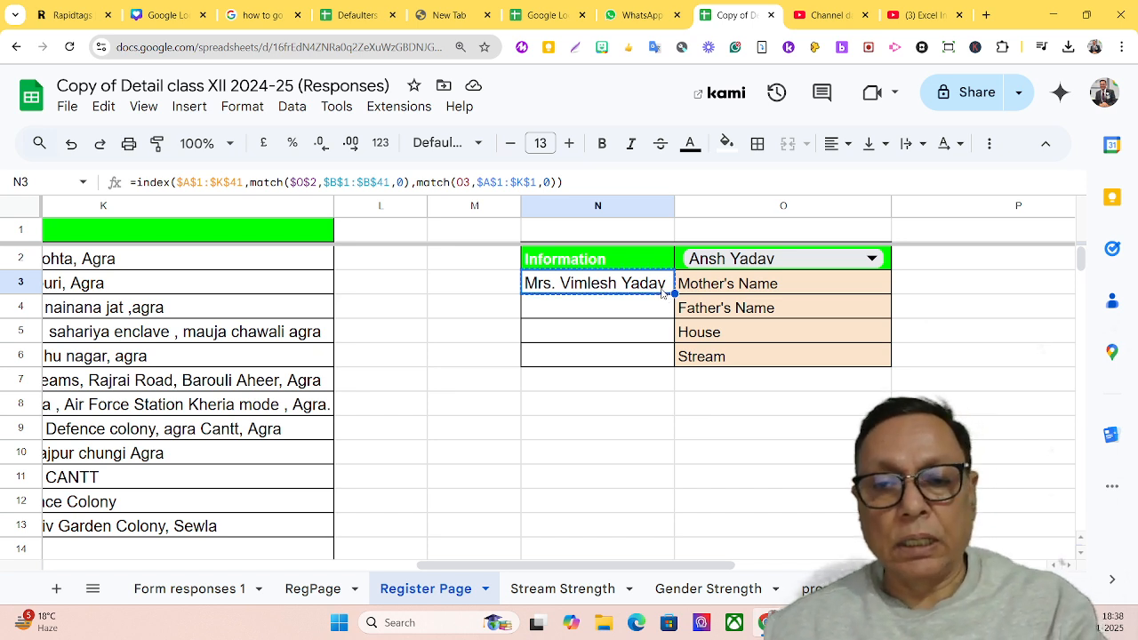
left_click(617, 315)
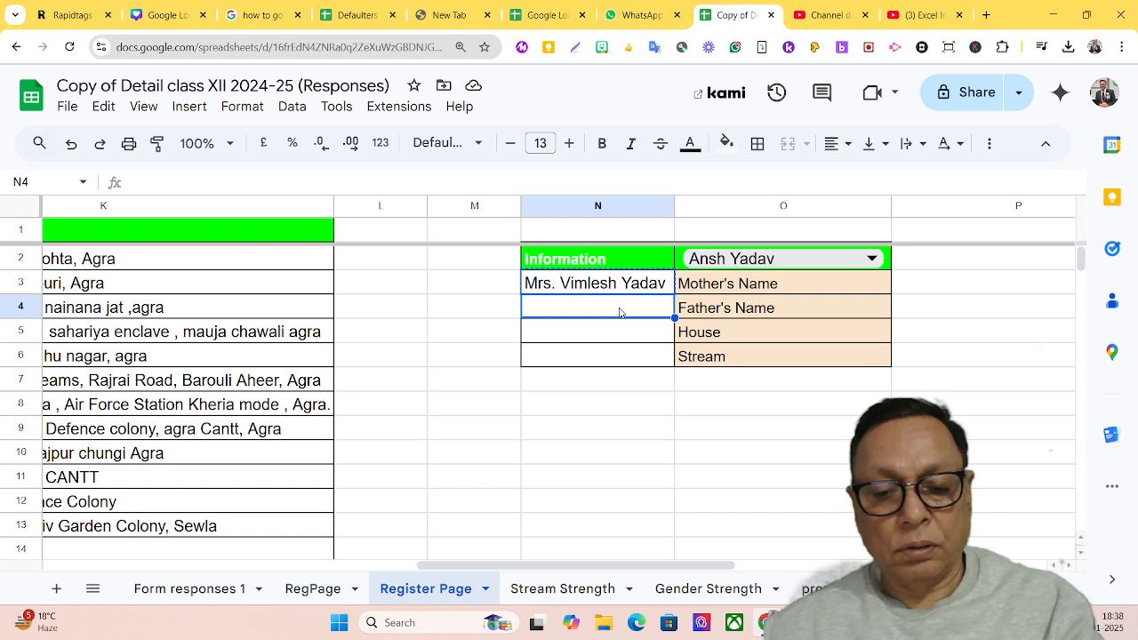
key("ctrl+v")
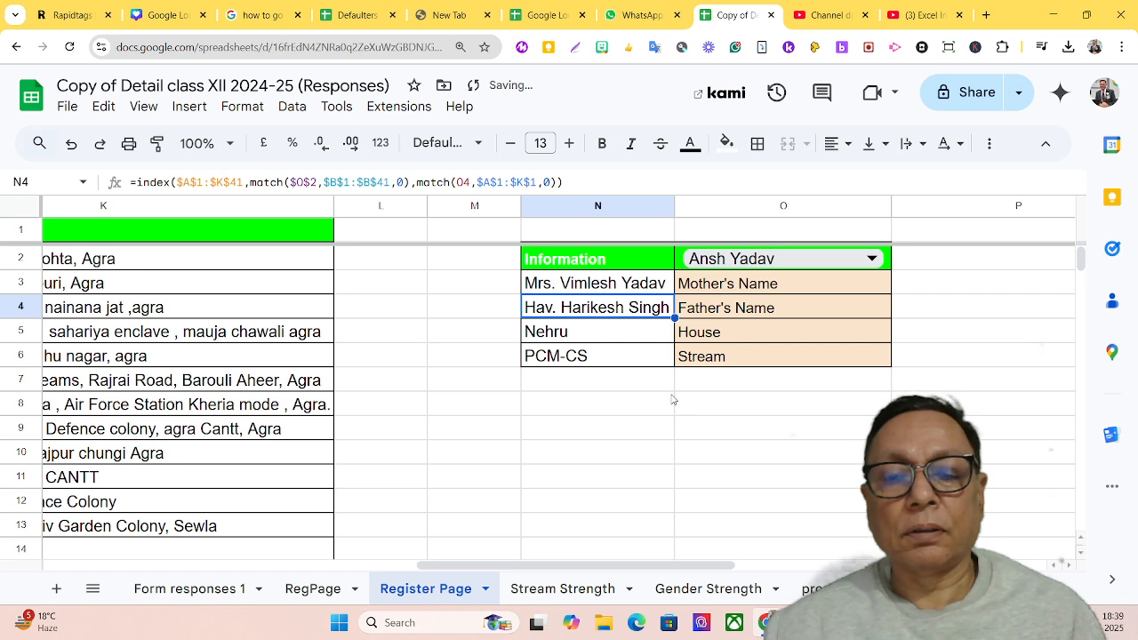
left_click(569, 330)
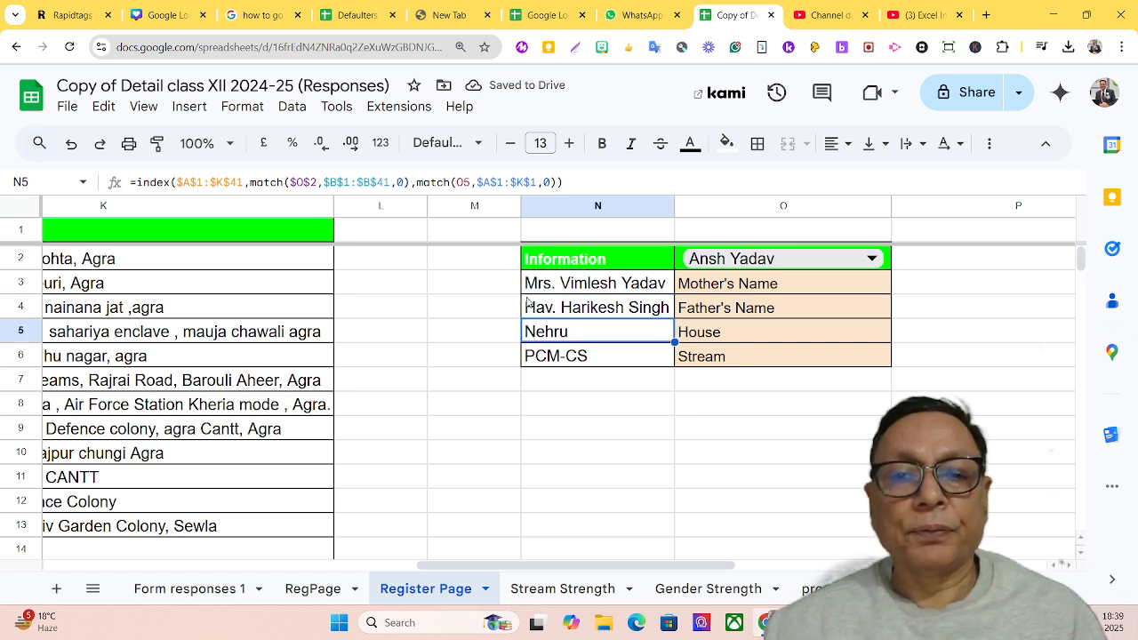
left_click(560, 362)
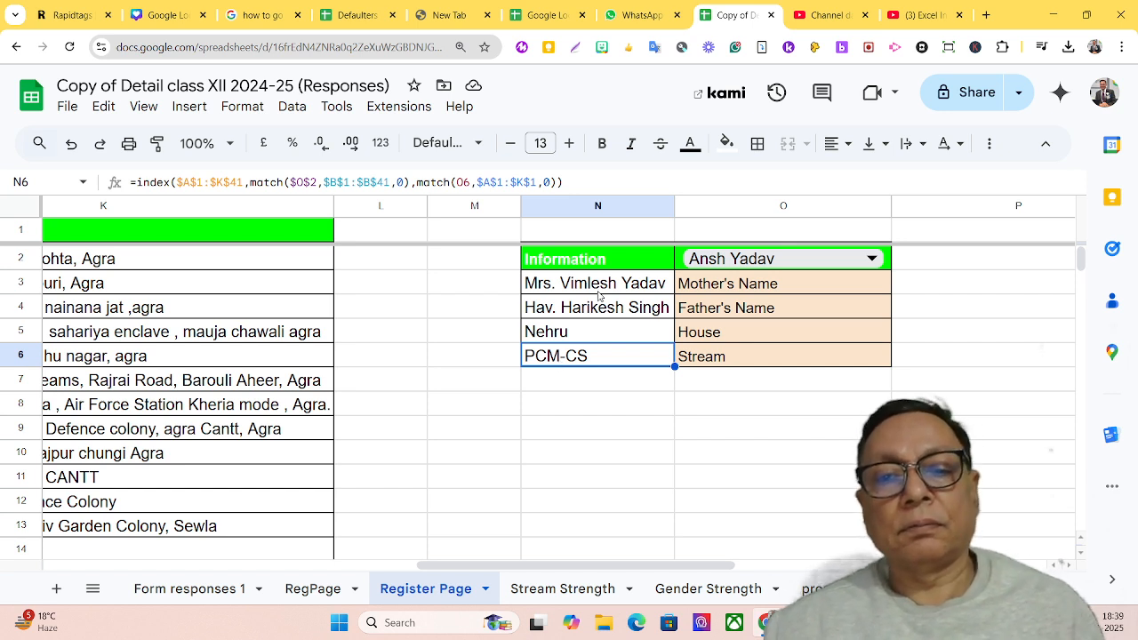
Make the second MATCH search key absolute as $O$3 in the N3 formula
left_click(554, 283)
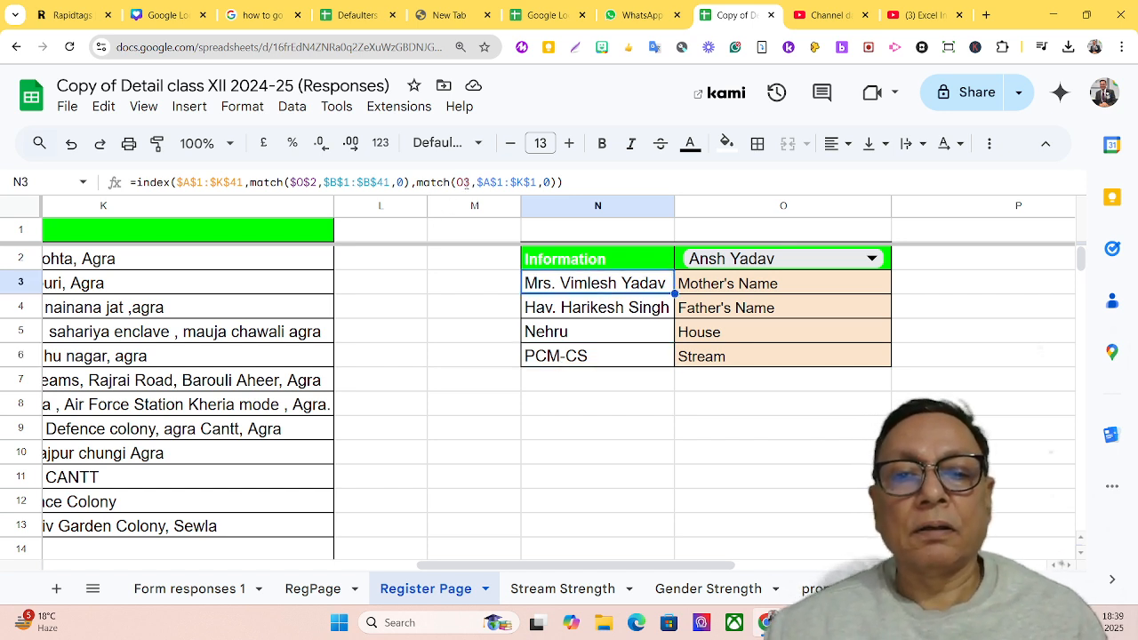
left_click(465, 182)
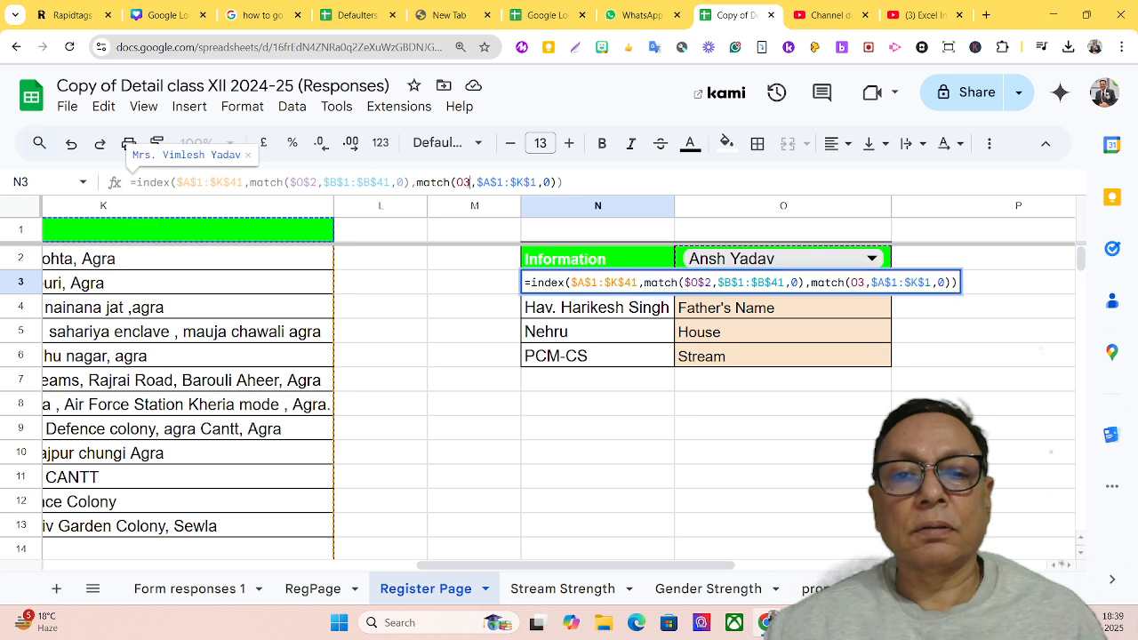
double_click(462, 183)
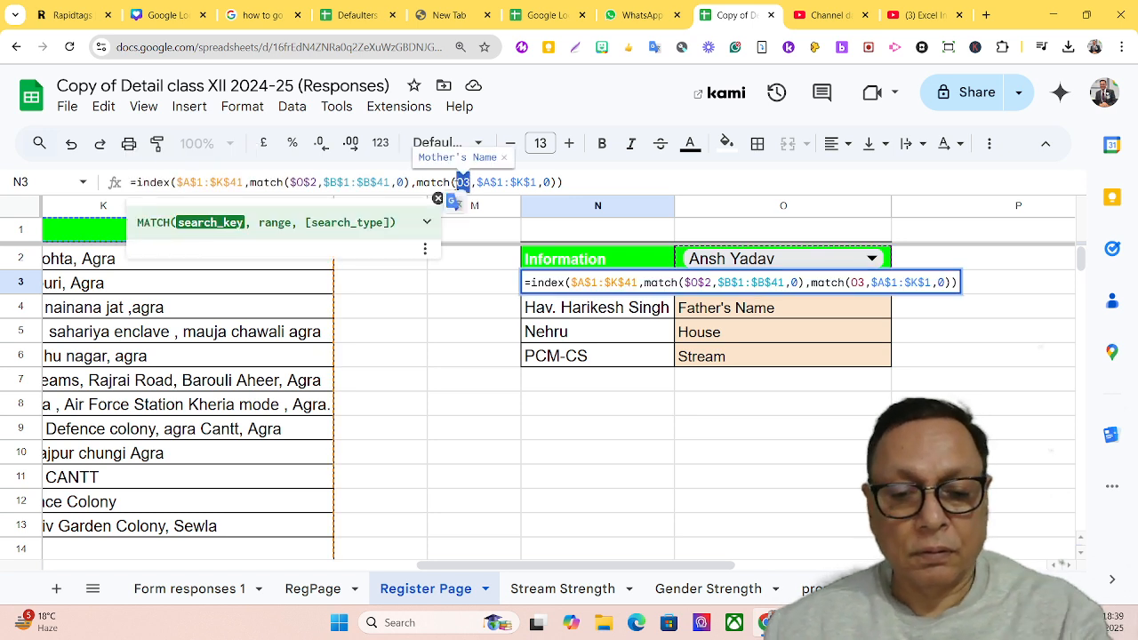
key("F4")
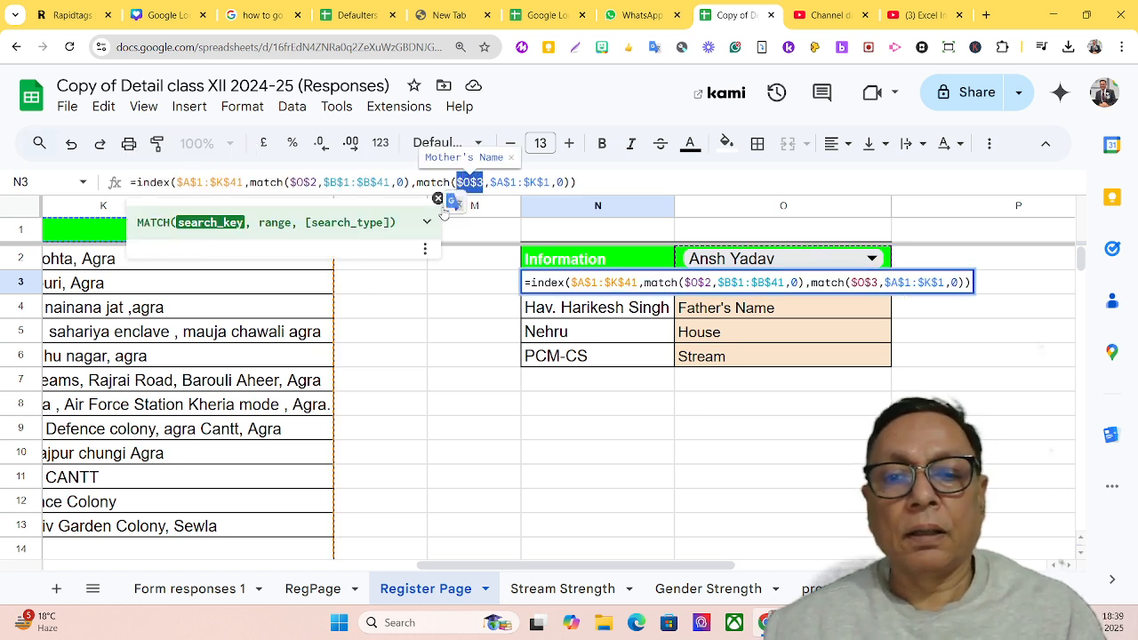
key("Return")
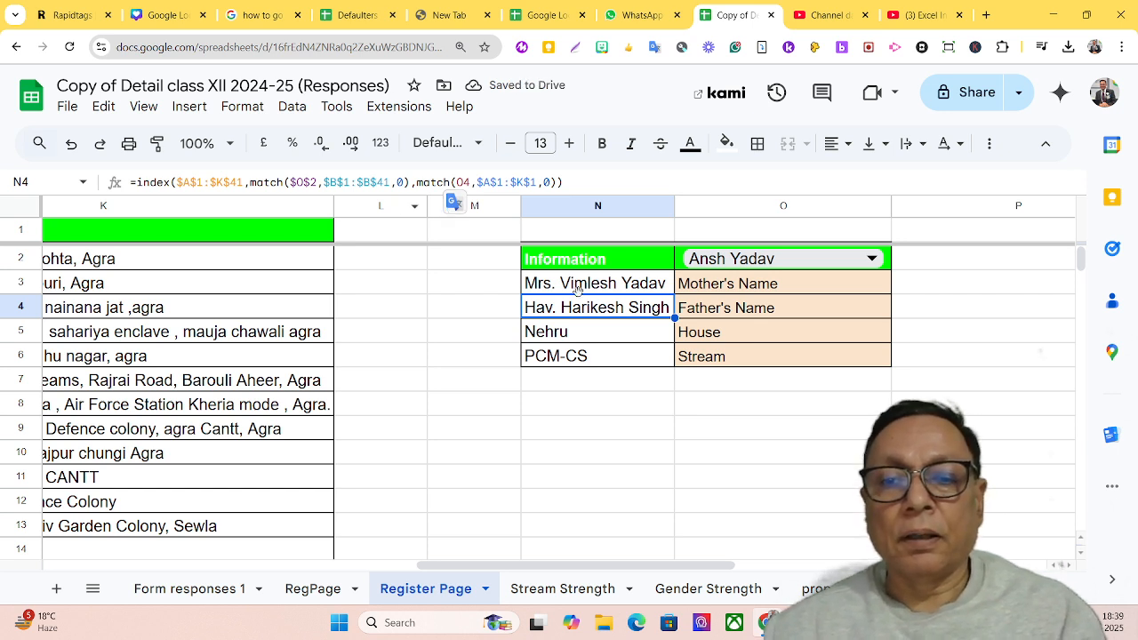
Copy the N3 formula and clear the existing formulas from N4:N6
left_click(582, 292)
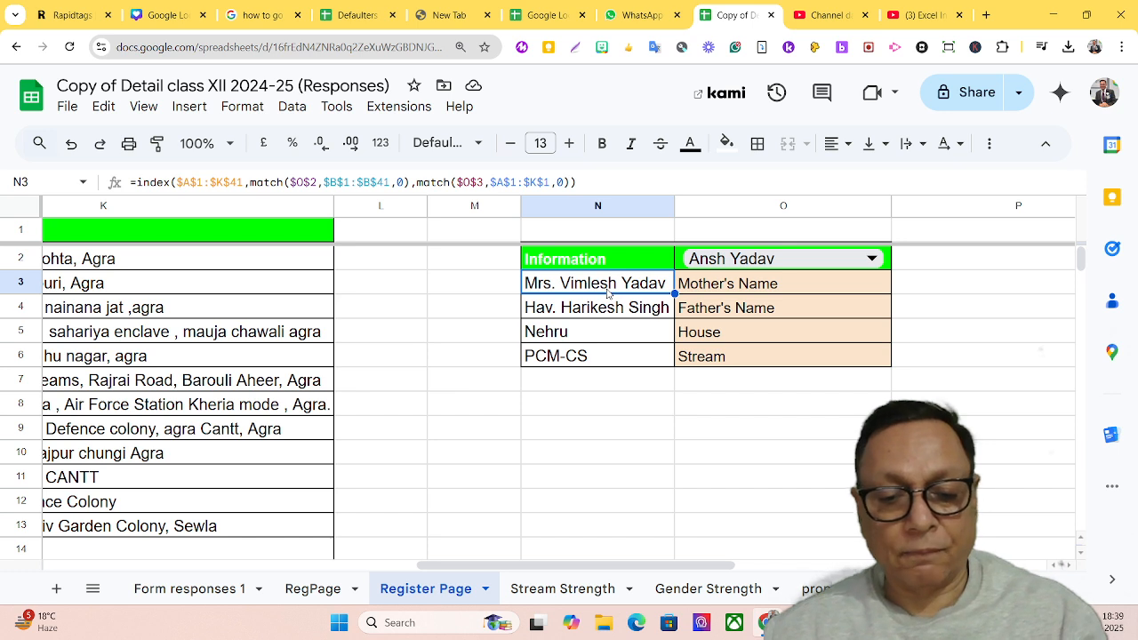
key("ctrl+c")
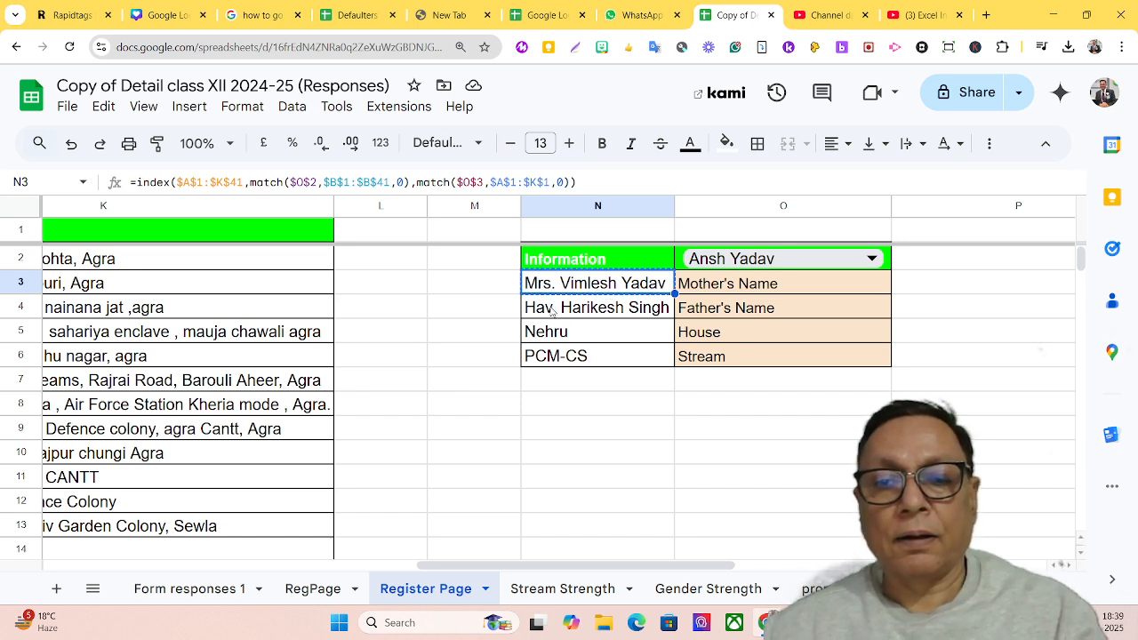
key("ctrl+shift+v")
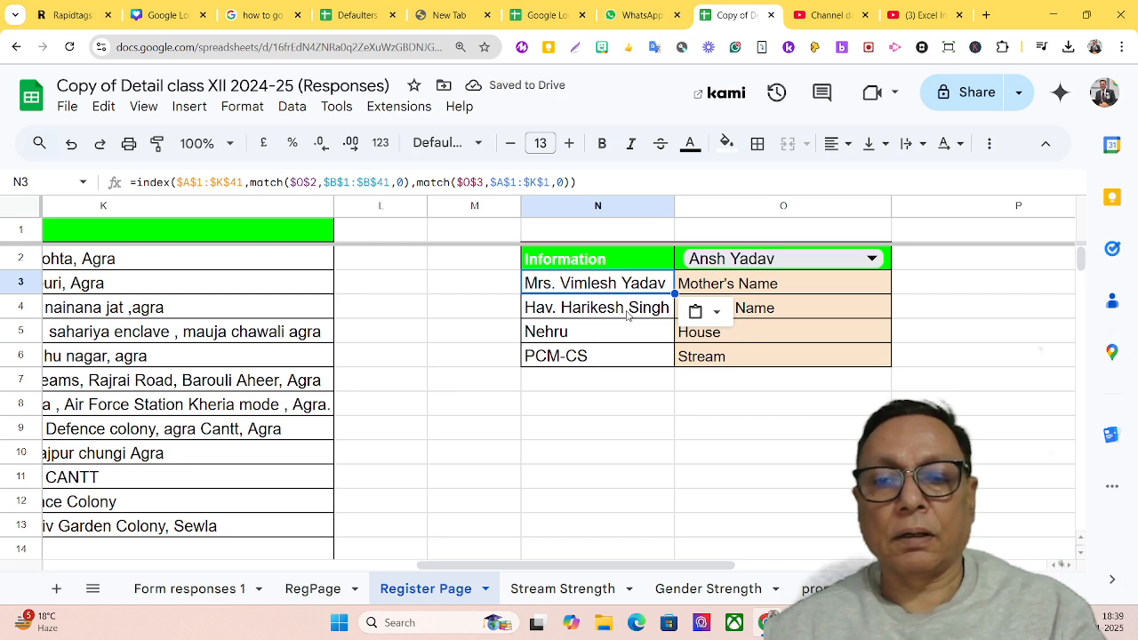
left_click(628, 314)
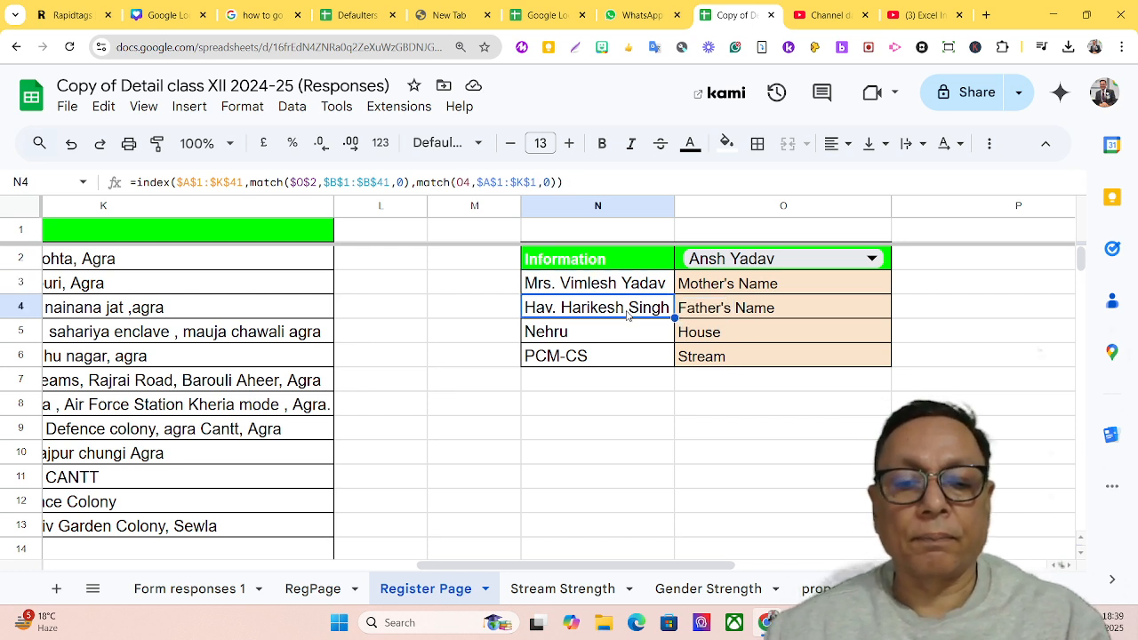
key("shift+Down")
key("shift+Down")
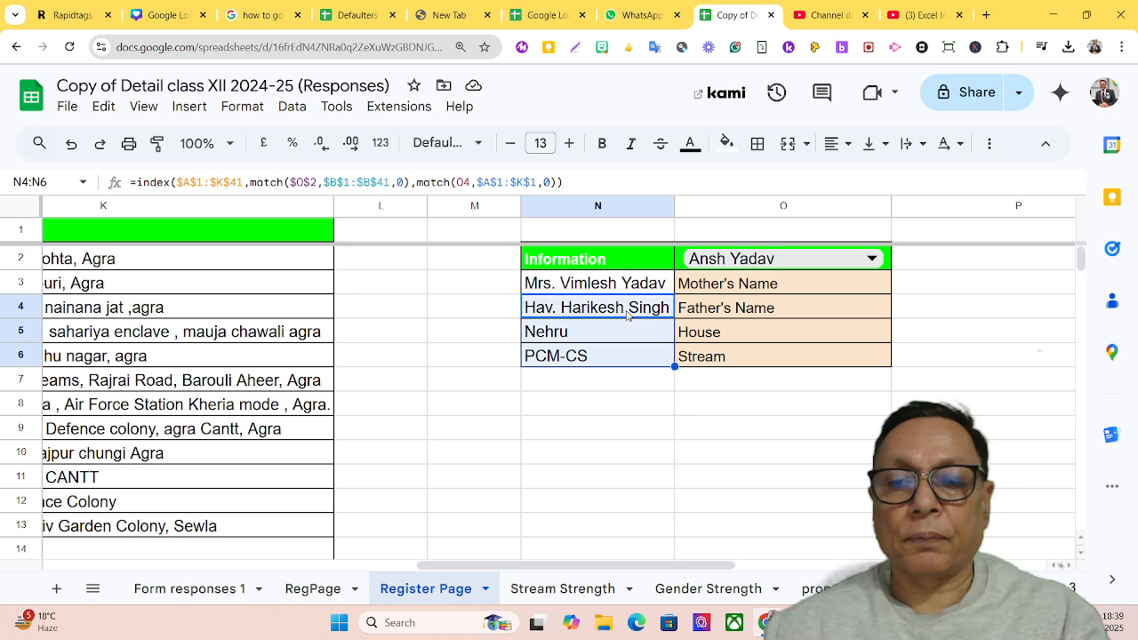
key("Delete")
Paste the copied N3 formula into the Father's Name cell N4 and the House cell N5
left_click(626, 315)
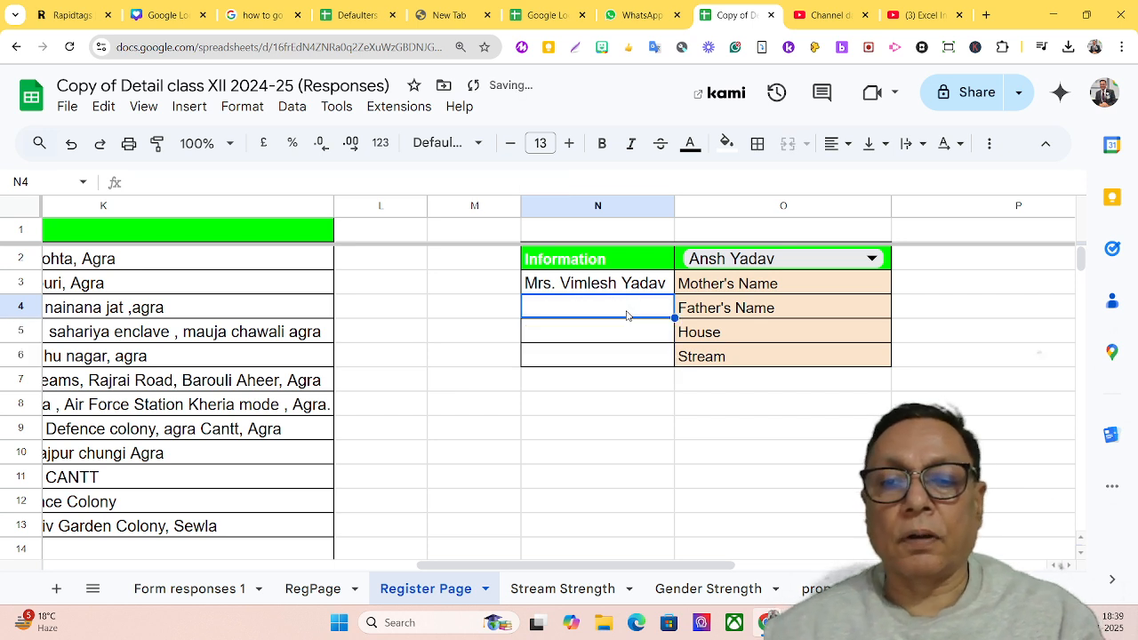
key("ctrl+v")
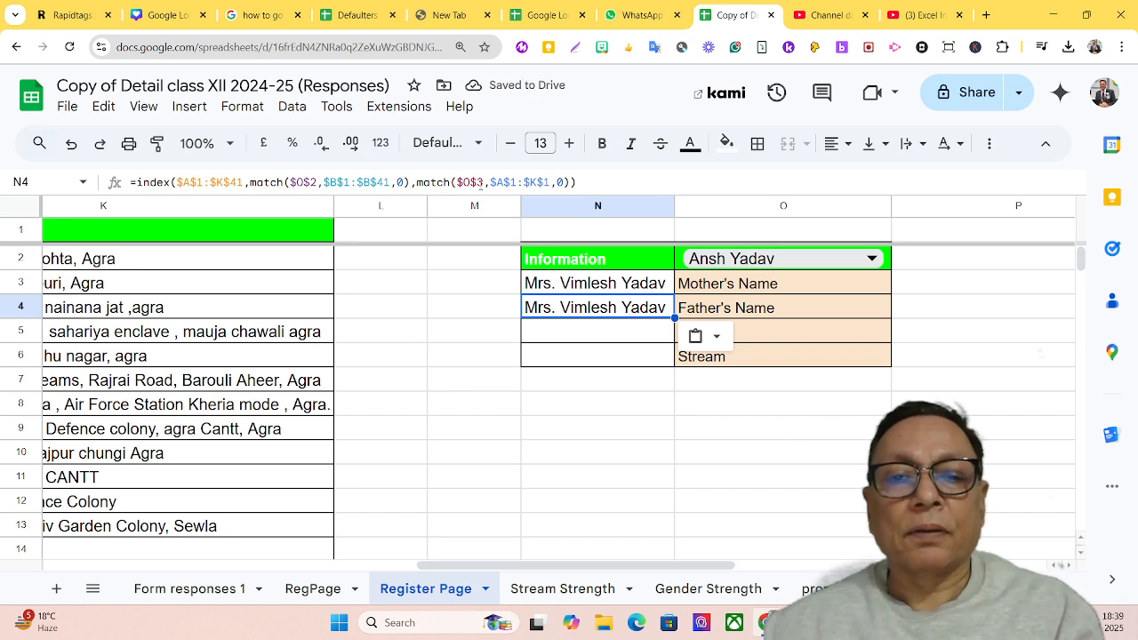
left_click(580, 329)
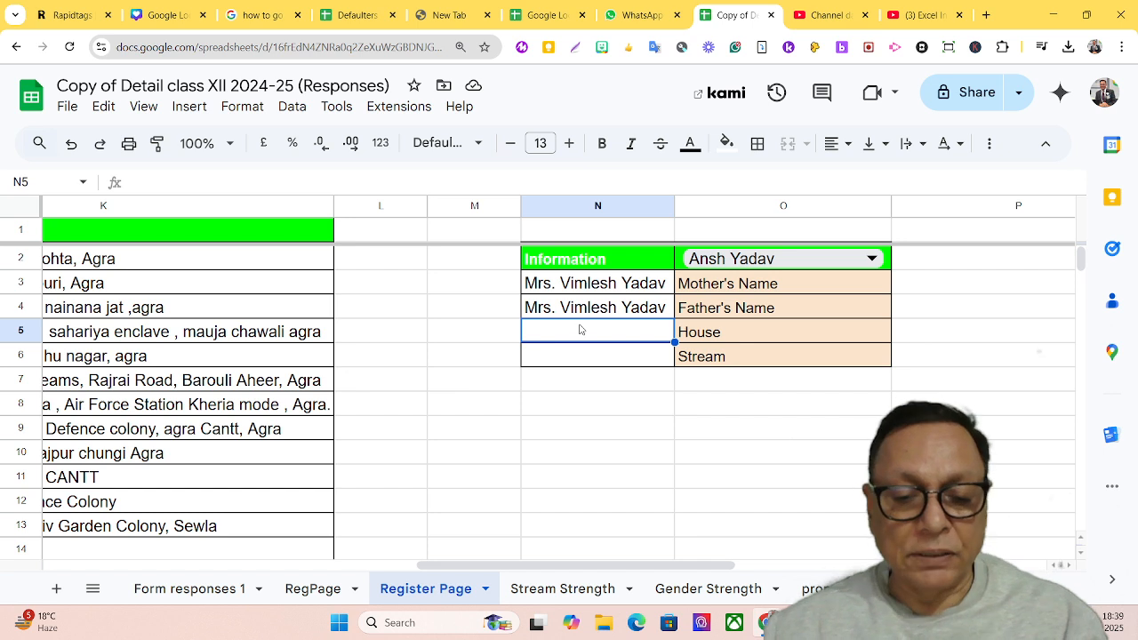
key("ctrl+v")
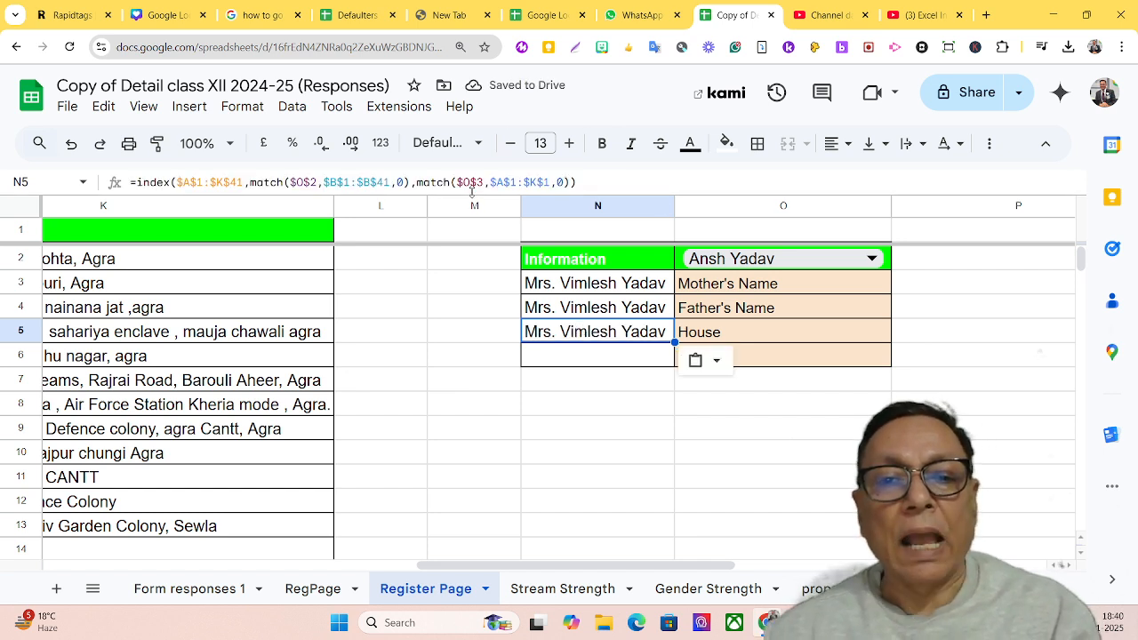
Paste the copied N3 formula into the Stream cell N6 and check its $O$3 search key
left_click(551, 355)
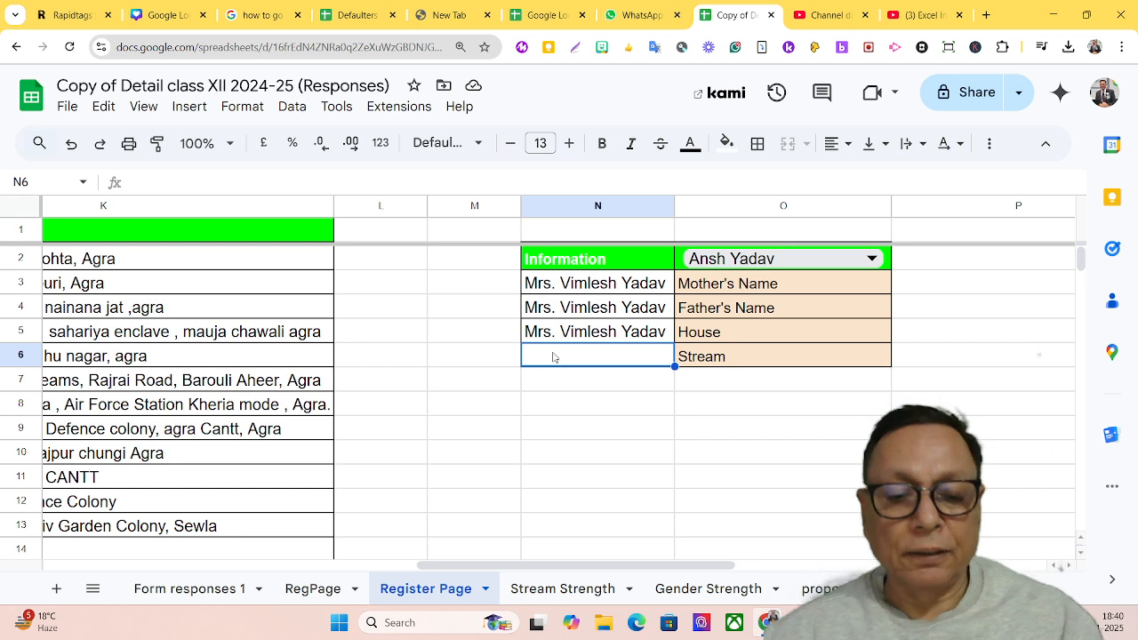
key("ctrl+v")
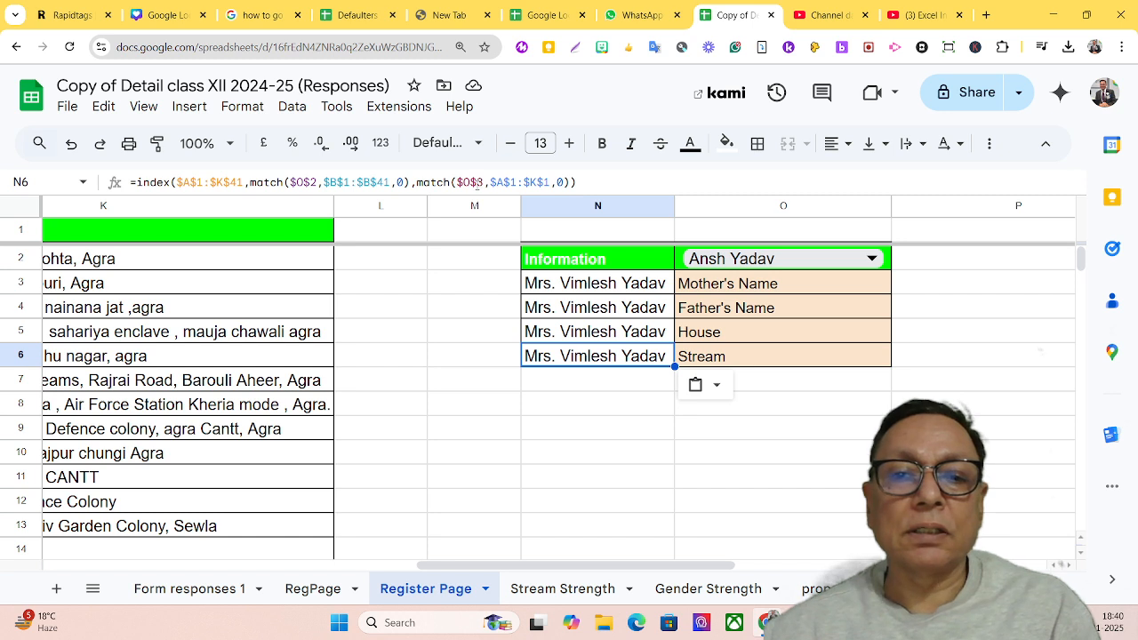
left_click(481, 182)
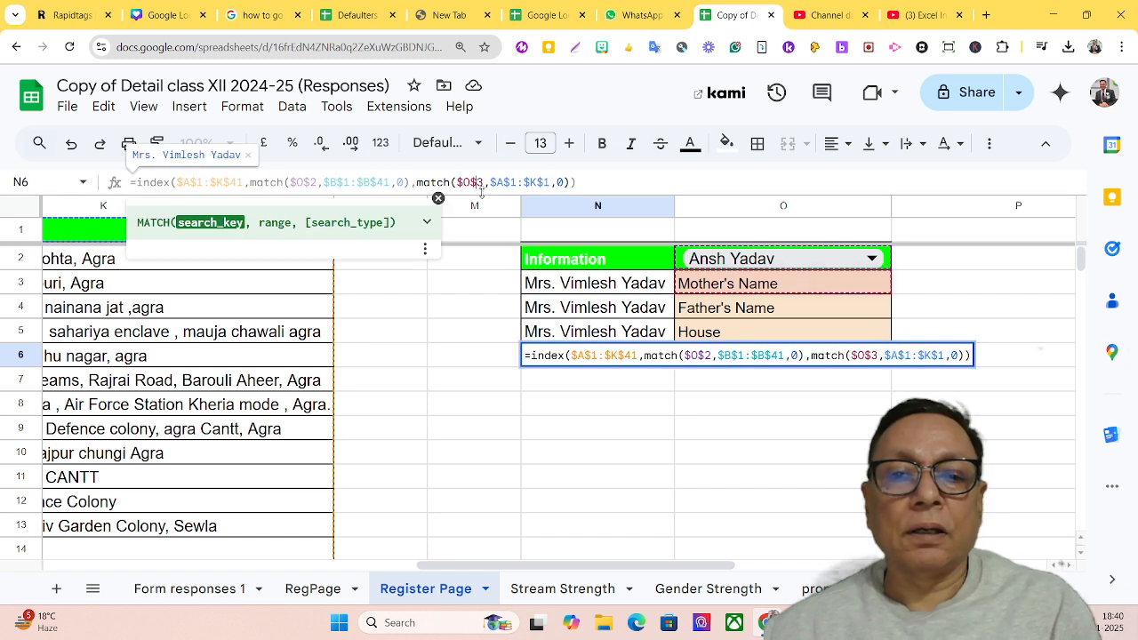
Clear the pasted formulas from the Father's Name, House and Stream cells N4:N6
left_click(587, 292)
left_click(594, 311)
left_click_drag(594, 311, 598, 355)
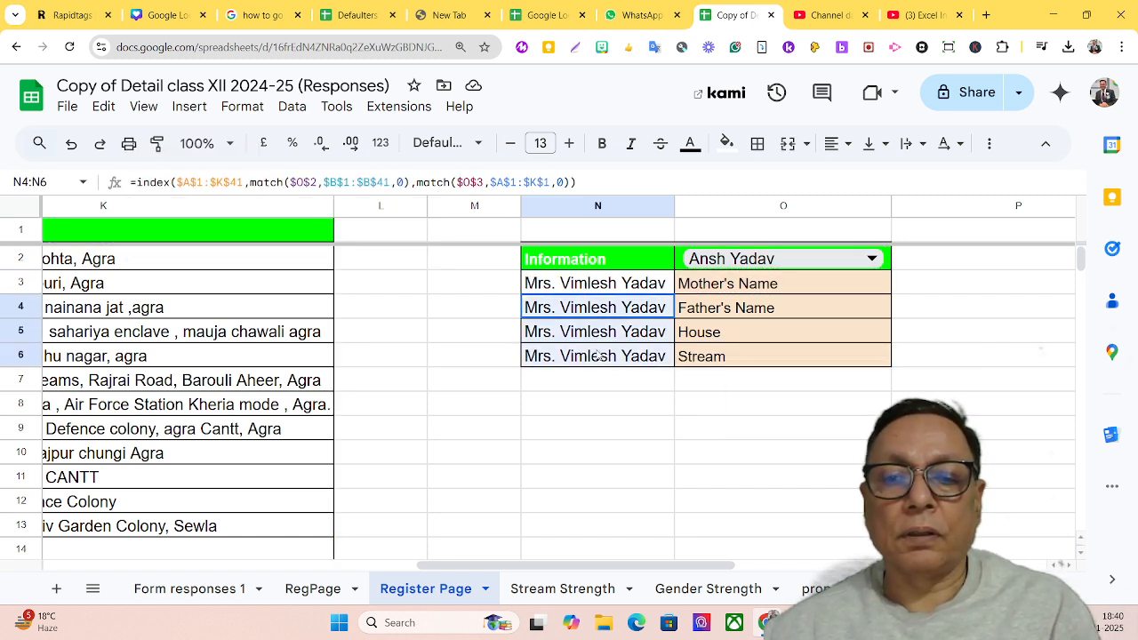
key("Delete")
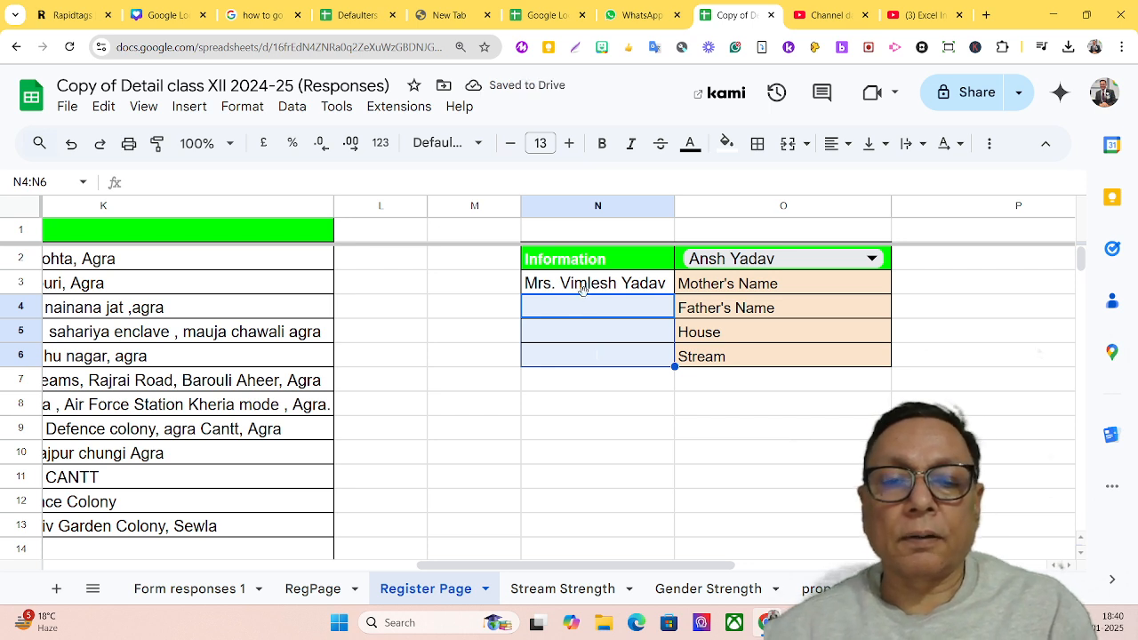
Change the second MATCH search key in the N3 formula to the relative reference O3 and fill the formula down to N6
key("Up")
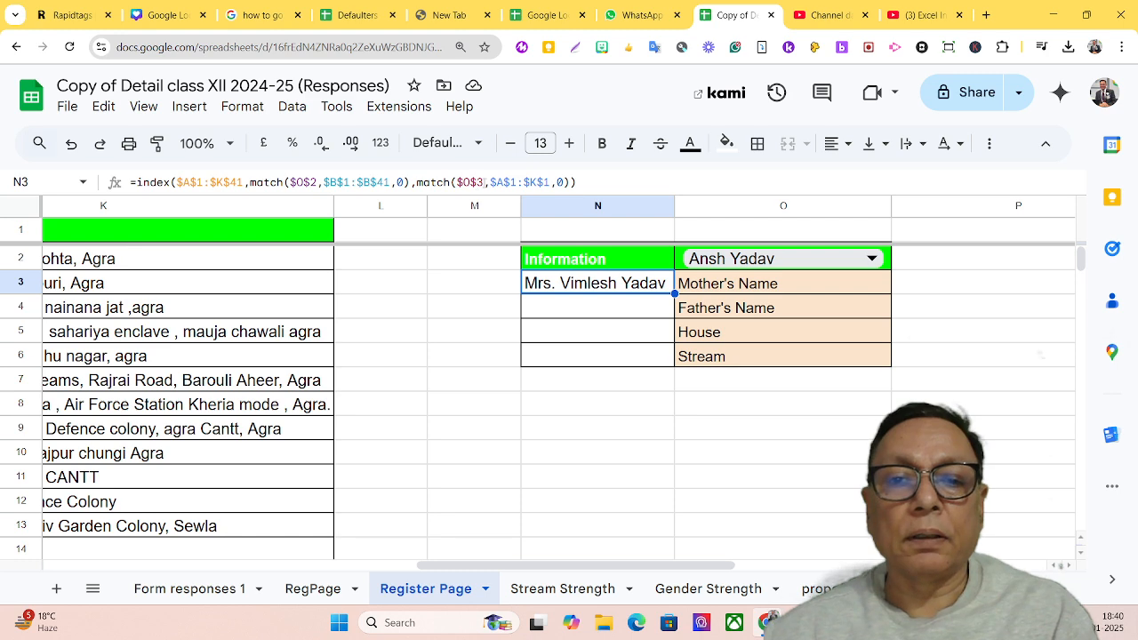
left_click_drag(481, 182, 456, 182)
type("o3")
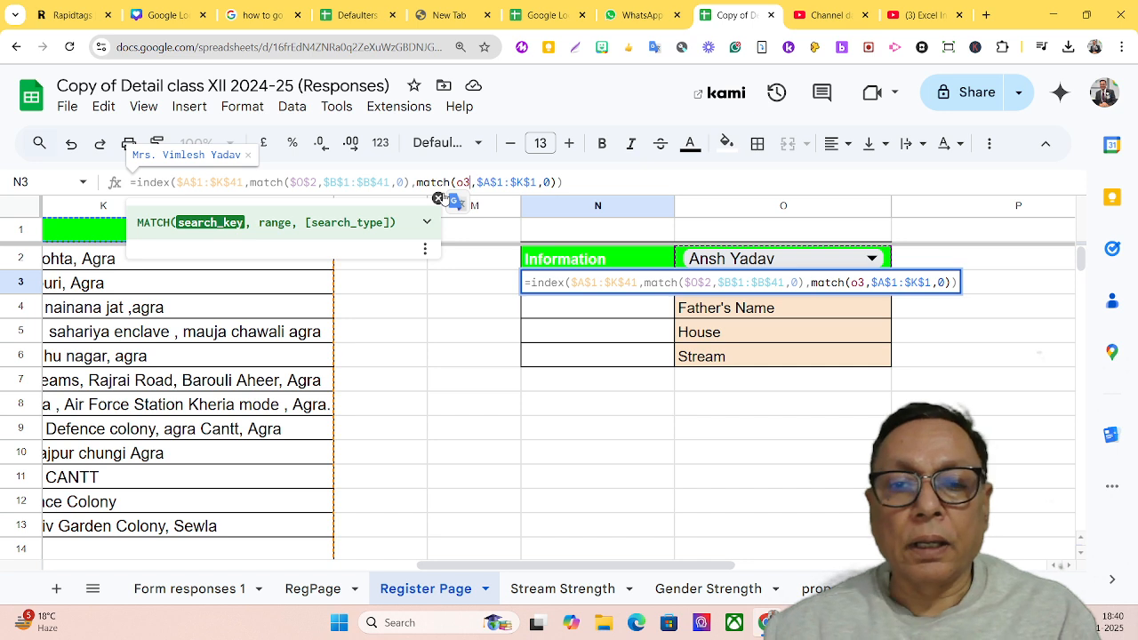
key("Return")
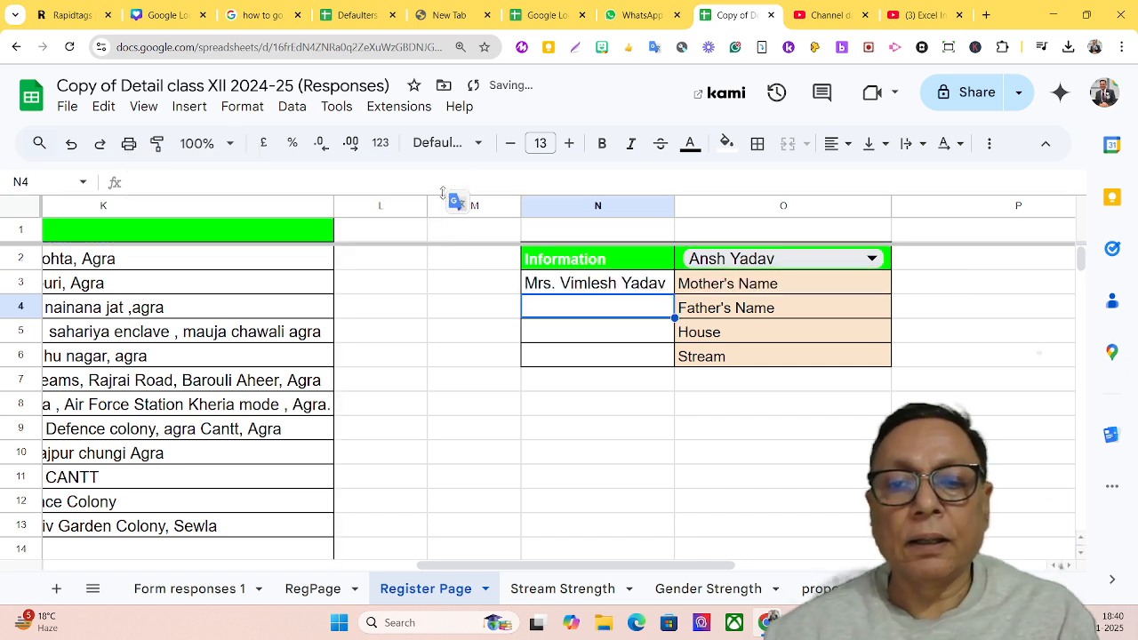
left_click(656, 294)
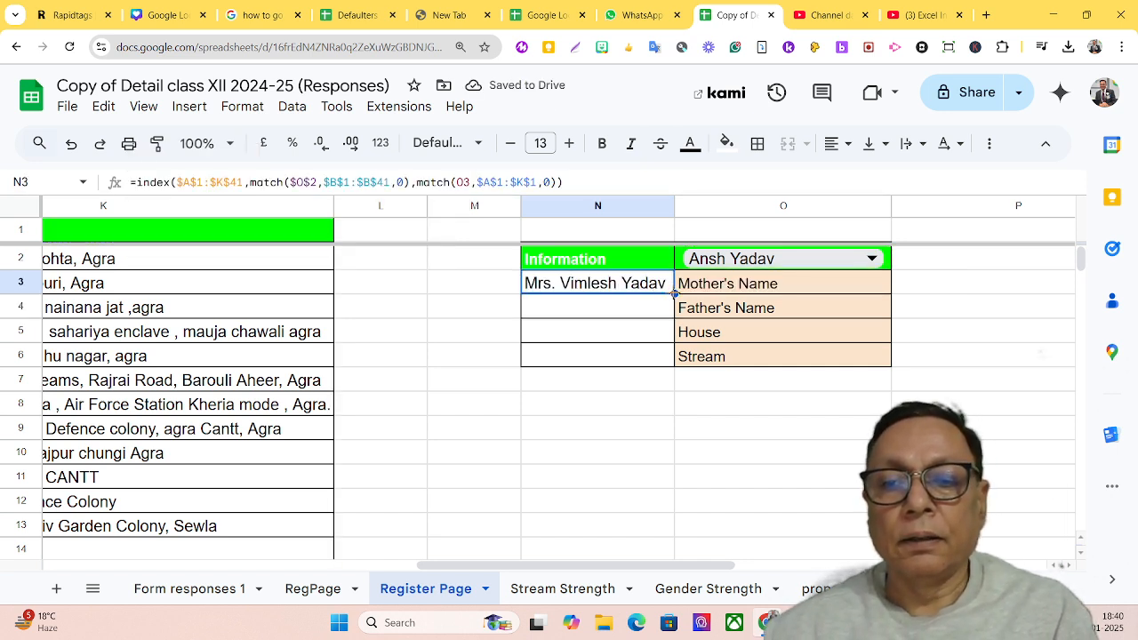
double_click(674, 293)
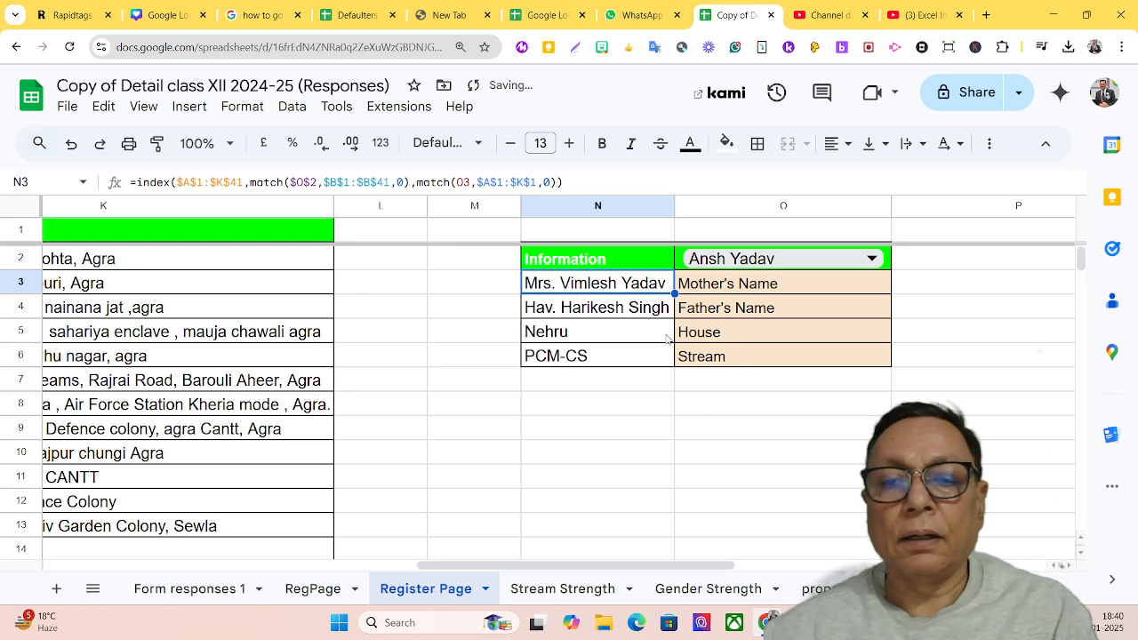